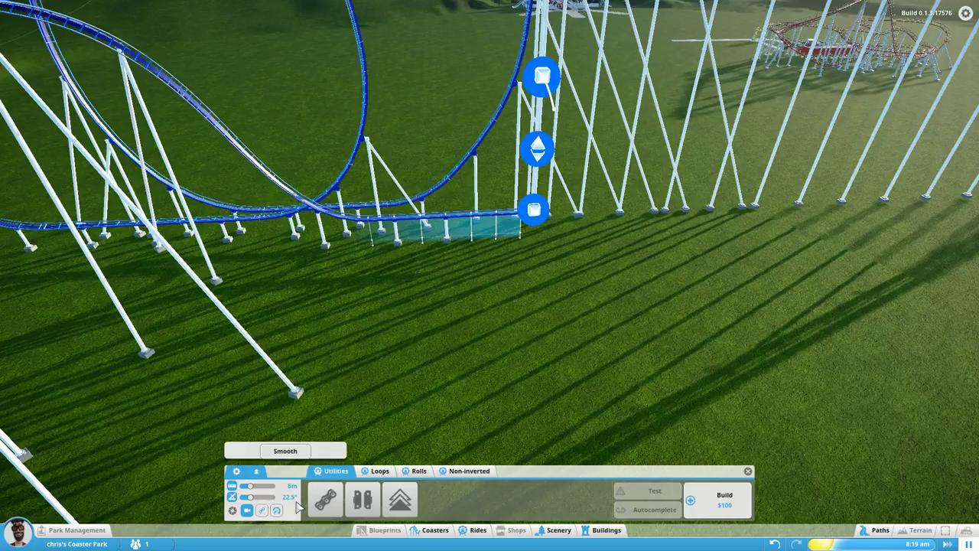
Lengthen the new track piece upward and make its end rise steeply
{"action": "key", "text": "e"}
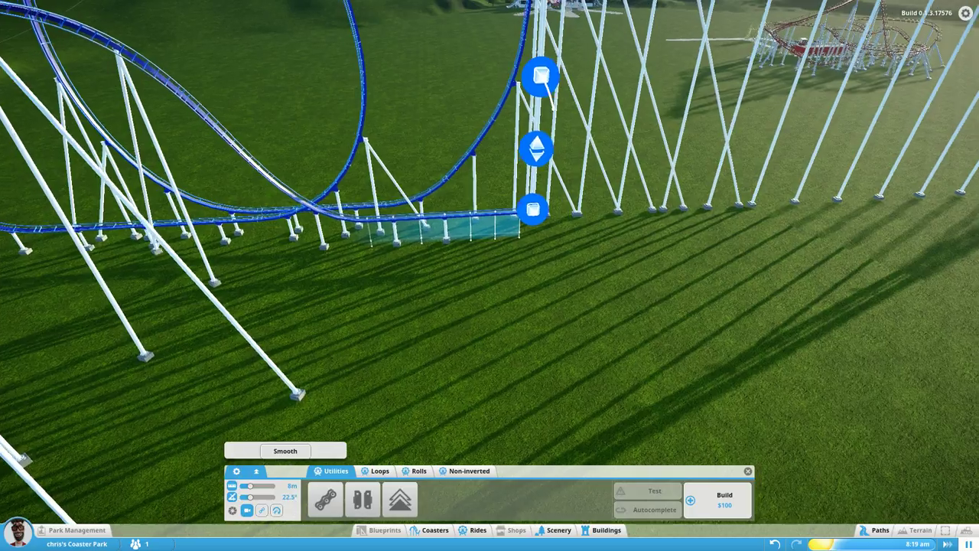
{"action": "key", "text": "e"}
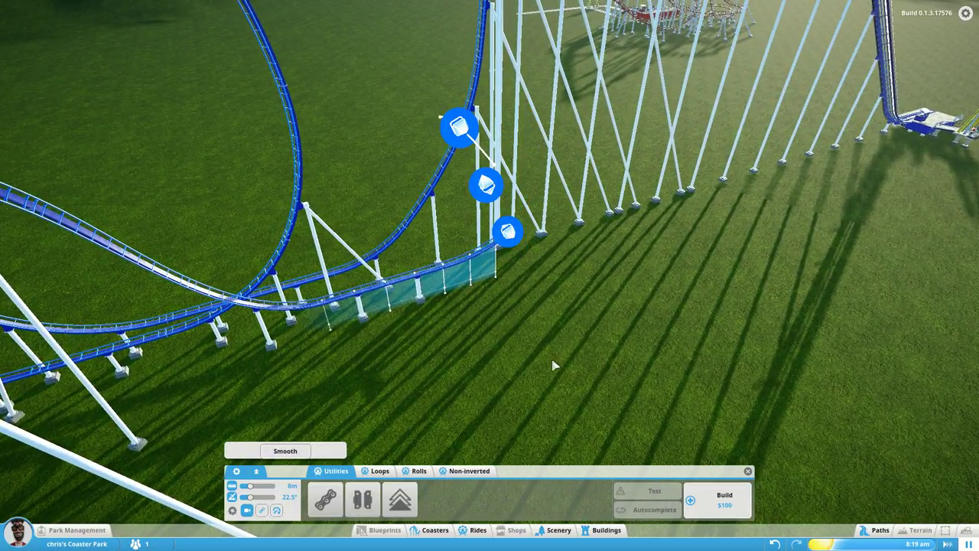
{"action": "mouse_move", "coordinate": [514, 172]}
{"action": "left_mouse_down"}
{"action": "mouse_move", "coordinate": [536, 160]}
{"action": "mouse_move", "coordinate": [495, 163]}
{"action": "left_mouse_up"}
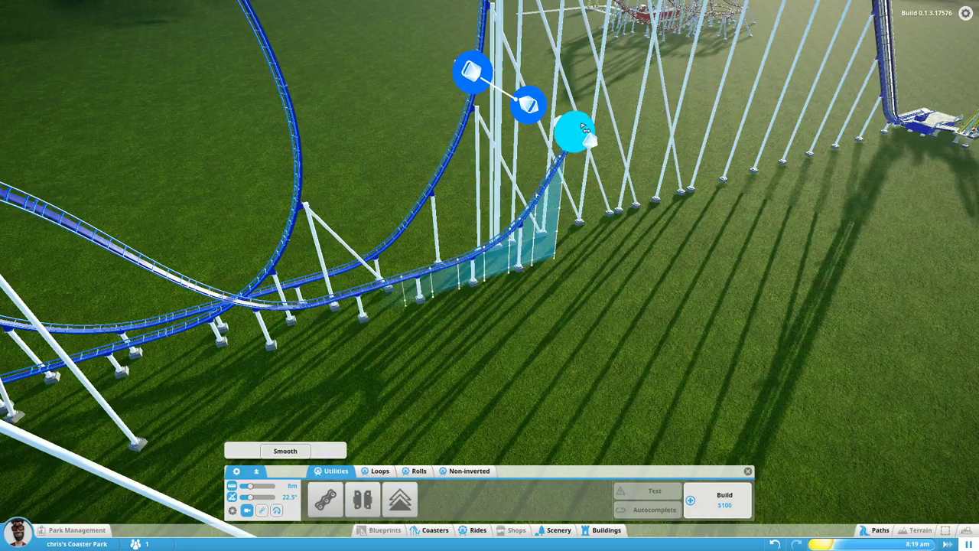
{"action": "left_click_drag", "start_coordinate": [583, 128], "coordinate": [566, 149]}
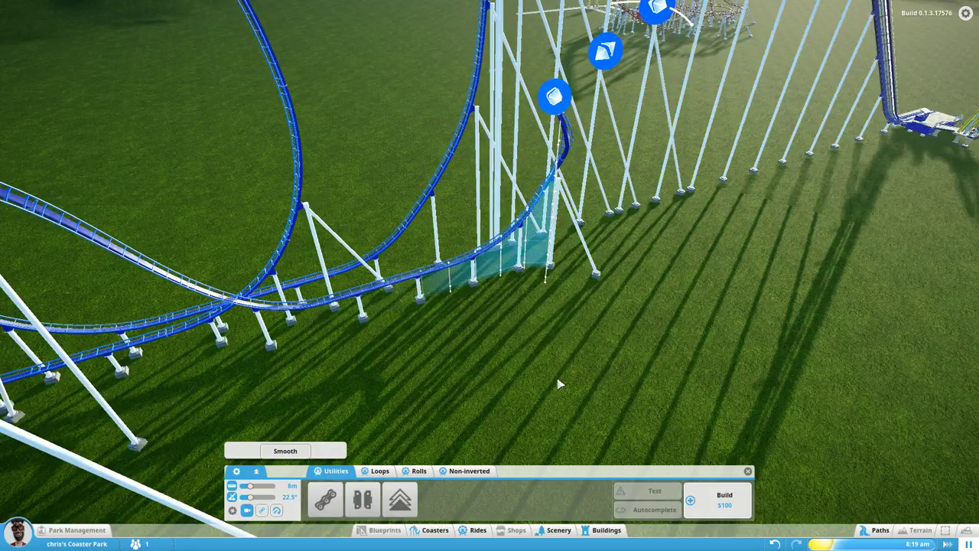
{"action": "scroll", "coordinate": [567, 138], "scroll_direction": "up", "scroll_amount": 3}
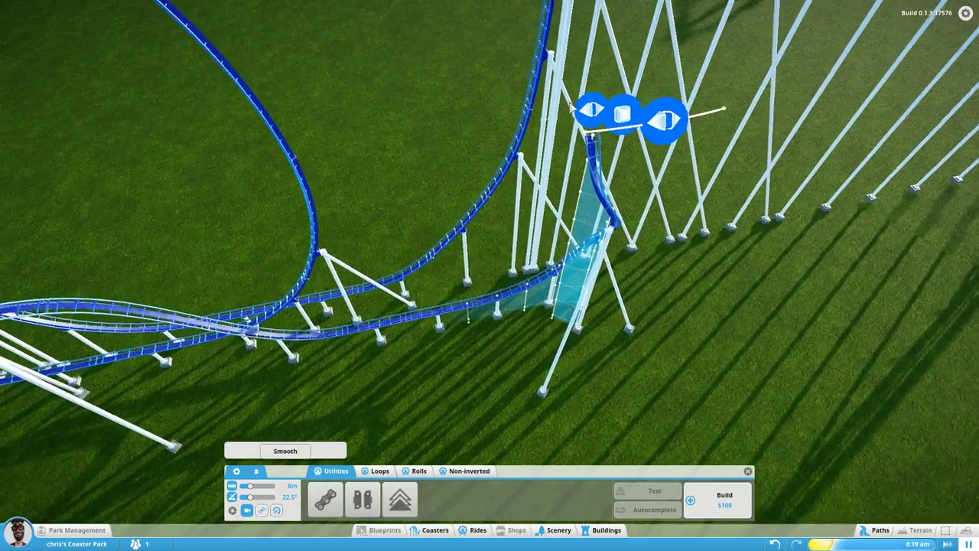
{"action": "left_click_drag", "start_coordinate": [588, 111], "coordinate": [567, 189]}
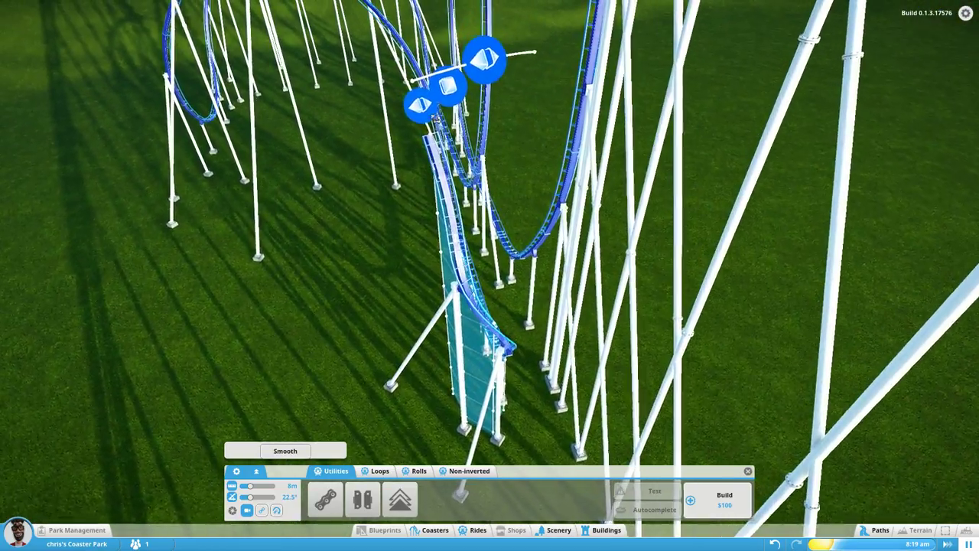
Bend the rising piece back and curve its end over into a tight, nearly circular half loop
{"action": "left_click_drag", "start_coordinate": [499, 222], "coordinate": [498, 222]}
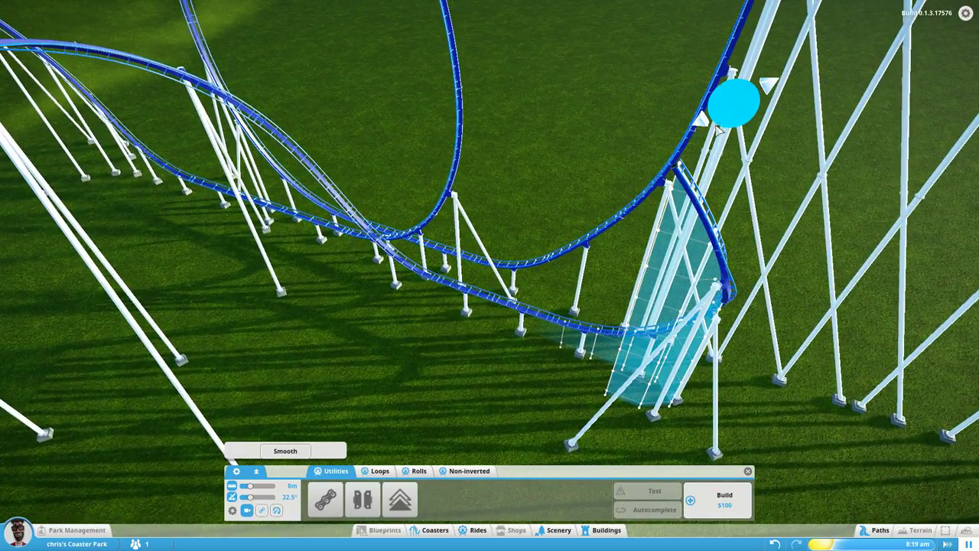
{"action": "left_click_drag", "start_coordinate": [720, 131], "coordinate": [719, 131]}
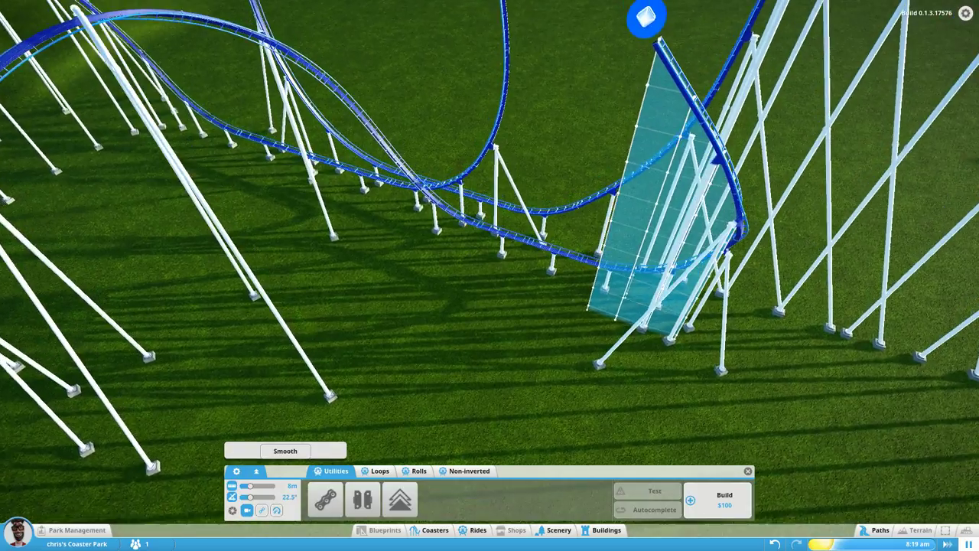
{"action": "left_click_drag", "start_coordinate": [658, 141], "coordinate": [646, 133]}
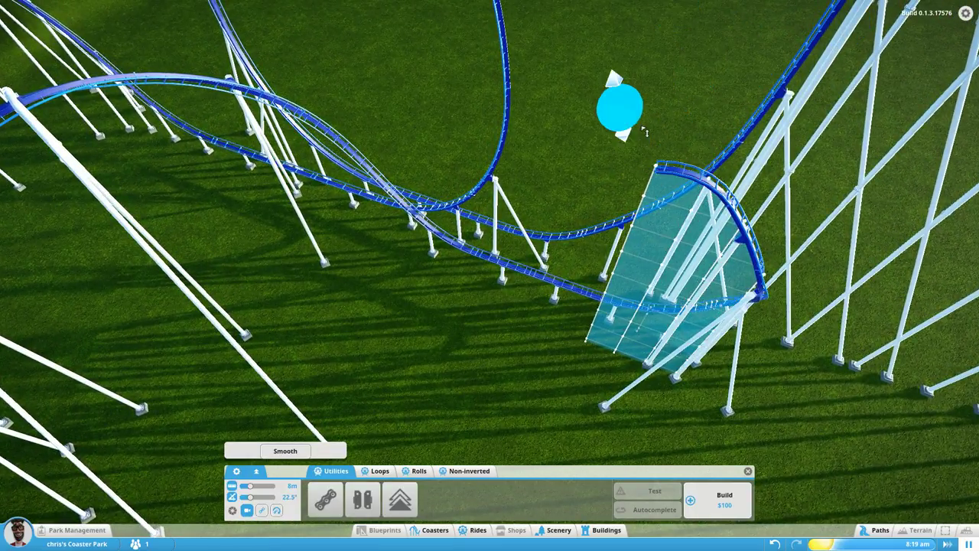
{"action": "key", "text": "w"}
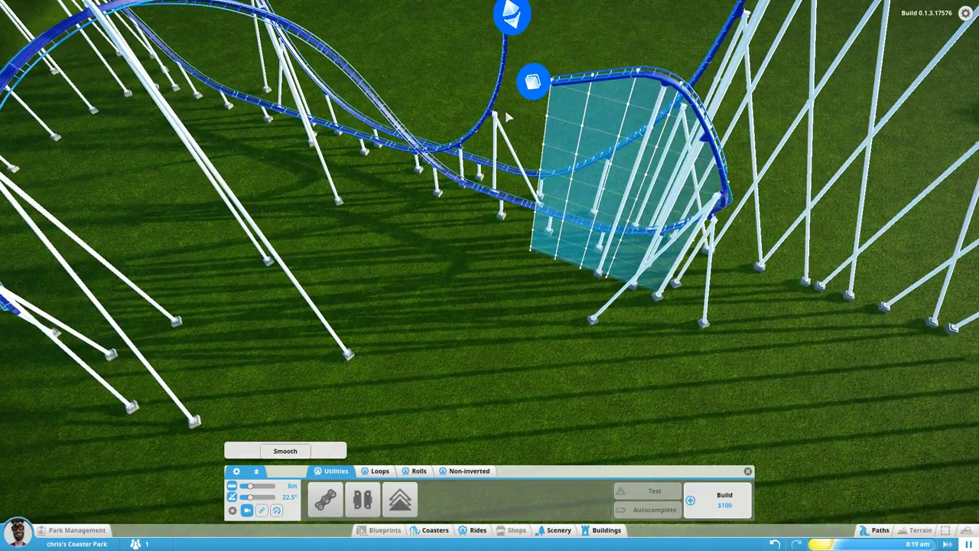
{"action": "left_click_drag", "start_coordinate": [522, 86], "coordinate": [519, 141]}
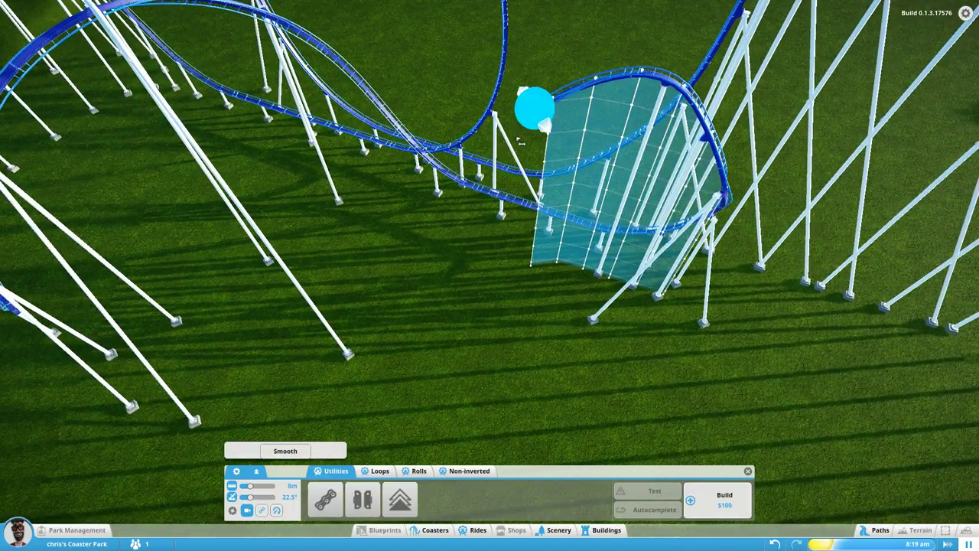
{"action": "left_click_drag", "start_coordinate": [572, 321], "coordinate": [492, 223]}
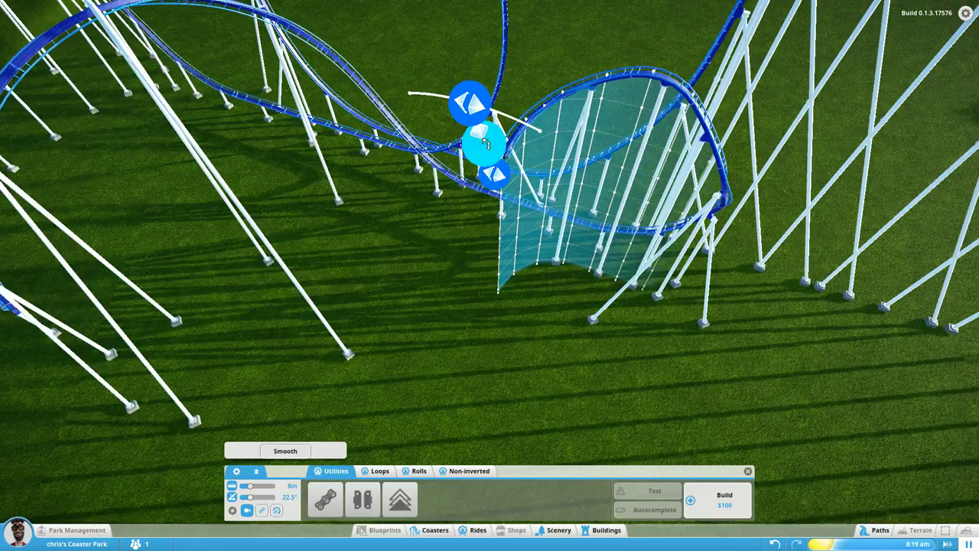
{"action": "left_click_drag", "start_coordinate": [486, 143], "coordinate": [492, 102]}
{"action": "left_click_drag", "start_coordinate": [551, 321], "coordinate": [500, 136]}
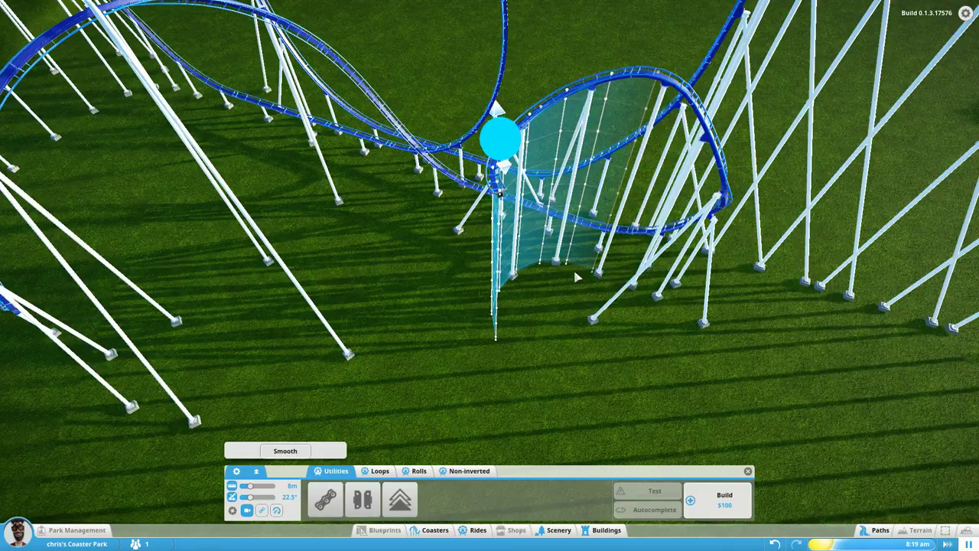
{"action": "left_click_drag", "start_coordinate": [579, 278], "coordinate": [626, 331]}
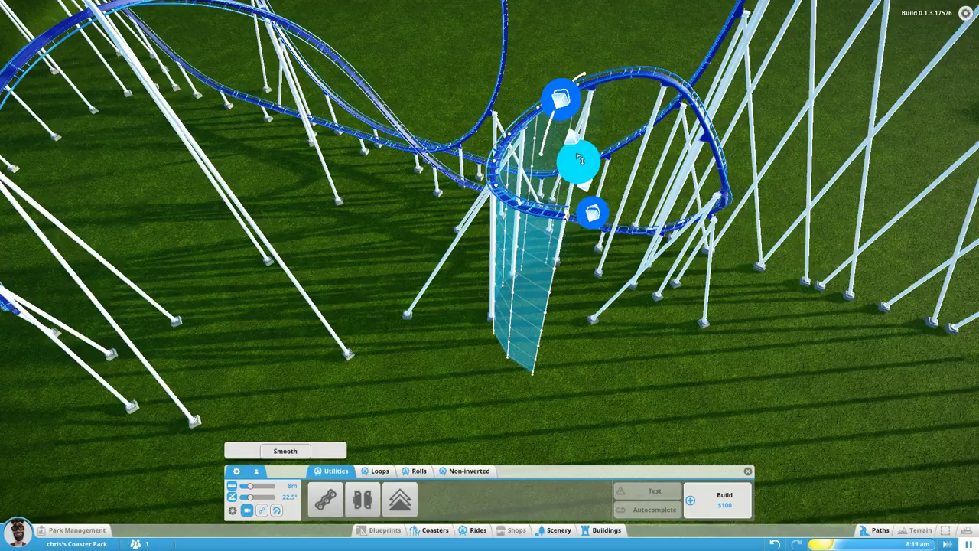
{"action": "key", "text": "e"}
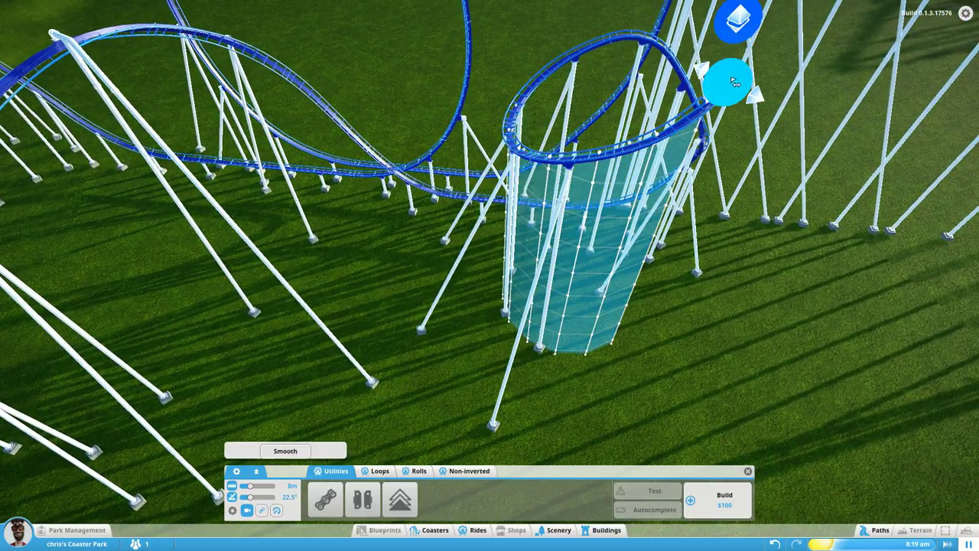
Extend the piece around the loop, bank its end, and drop it back to level near the ground
{"action": "mouse_move", "coordinate": [728, 81]}
{"action": "left_mouse_down"}
{"action": "mouse_move", "coordinate": [756, 137]}
{"action": "mouse_move", "coordinate": [778, 111]}
{"action": "mouse_move", "coordinate": [780, 235]}
{"action": "left_mouse_up"}
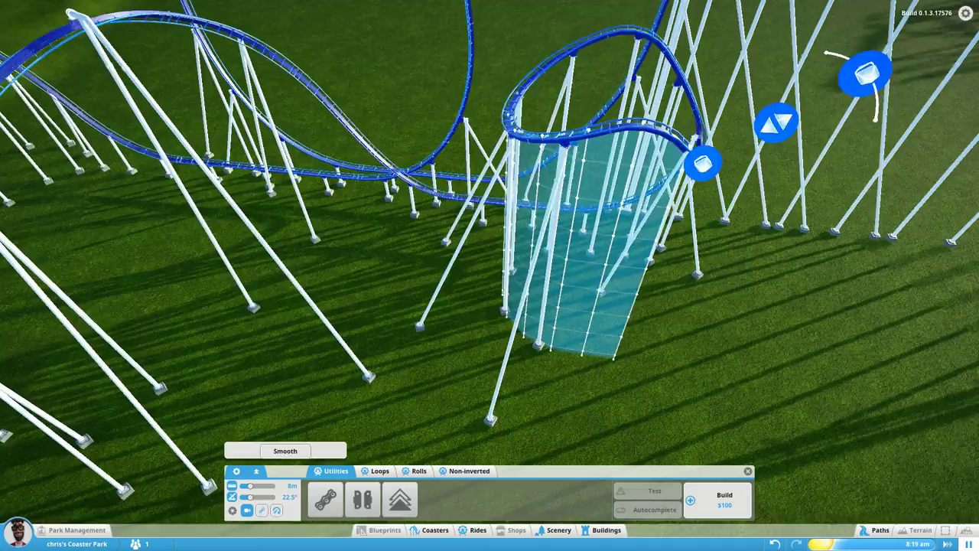
{"action": "key", "text": "w"}
{"action": "left_click_drag", "start_coordinate": [816, 176], "coordinate": [716, 330]}
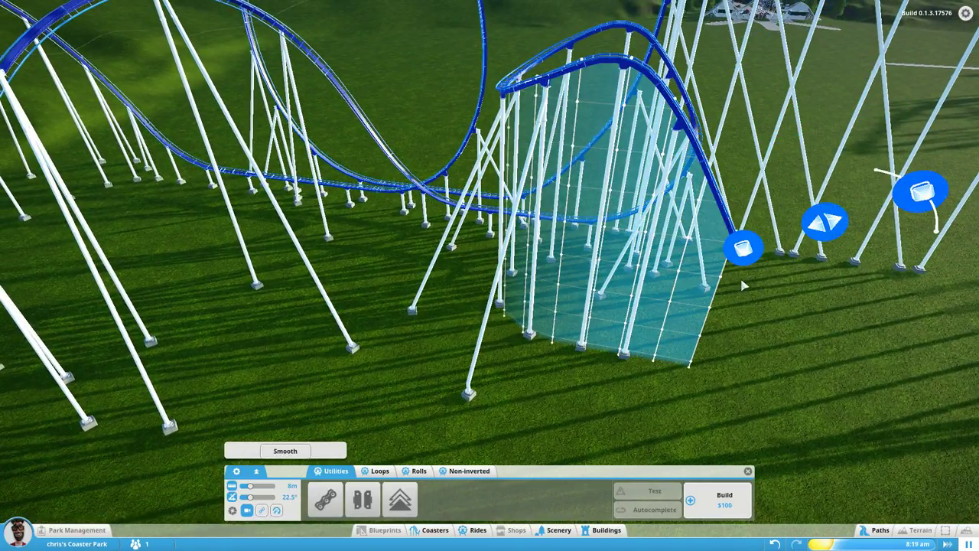
{"action": "left_click_drag", "start_coordinate": [752, 258], "coordinate": [712, 263]}
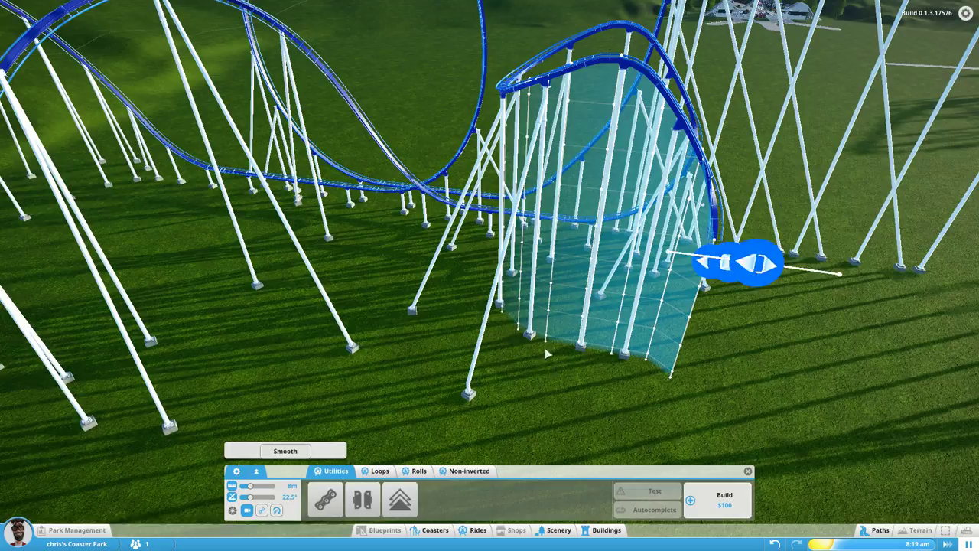
{"action": "key", "text": "q"}
{"action": "key", "text": "q"}
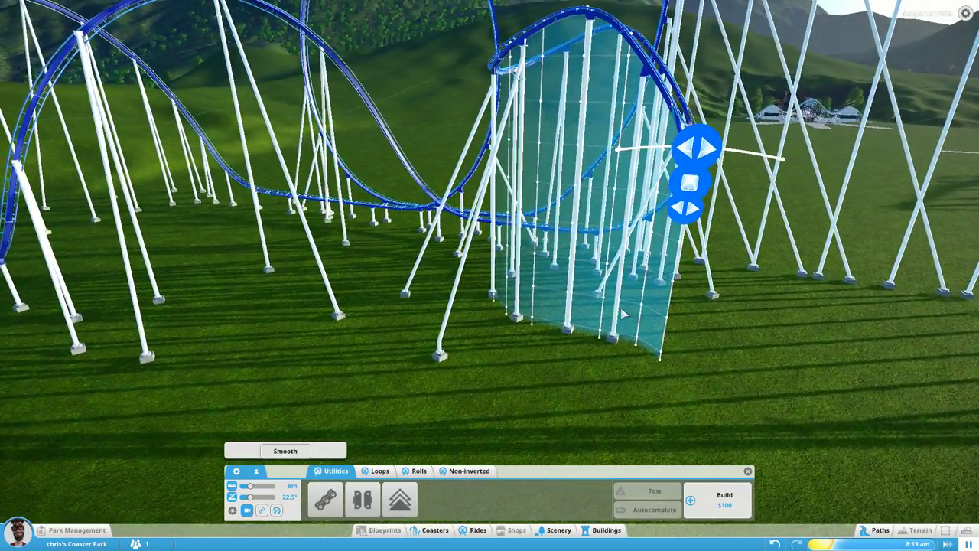
{"action": "key", "text": "q"}
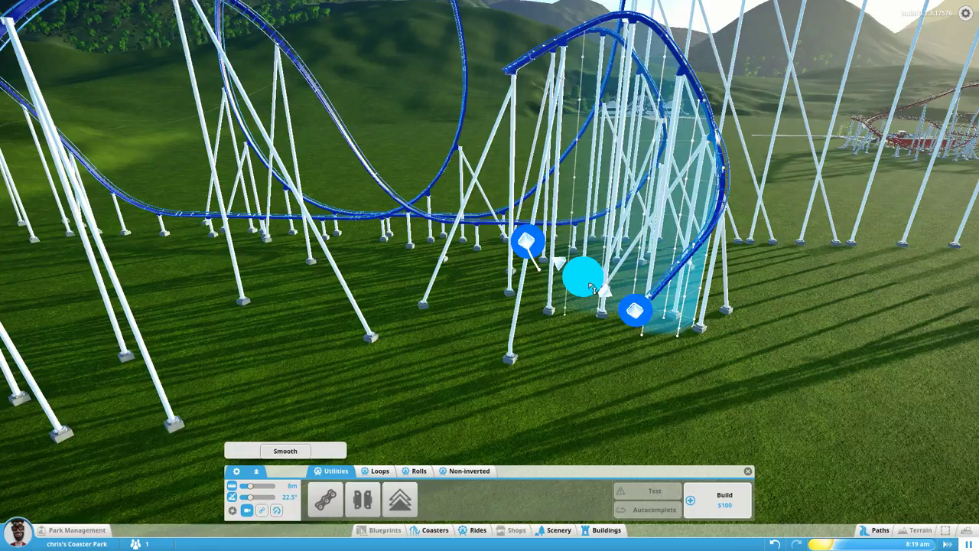
{"action": "mouse_move", "coordinate": [583, 260]}
{"action": "left_mouse_down"}
{"action": "mouse_move", "coordinate": [597, 225]}
{"action": "mouse_move", "coordinate": [534, 196]}
{"action": "left_mouse_up"}
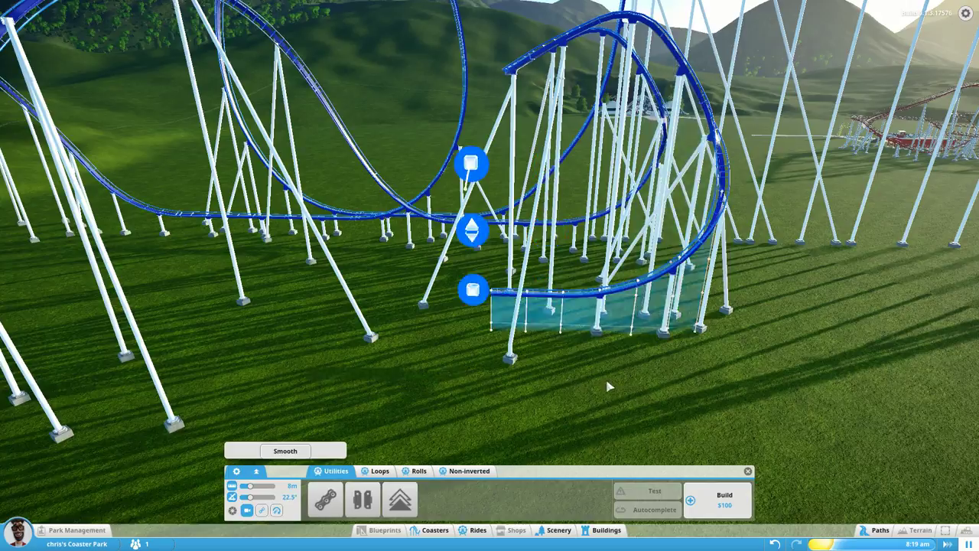
{"action": "key", "text": "q"}
{"action": "key", "text": "q"}
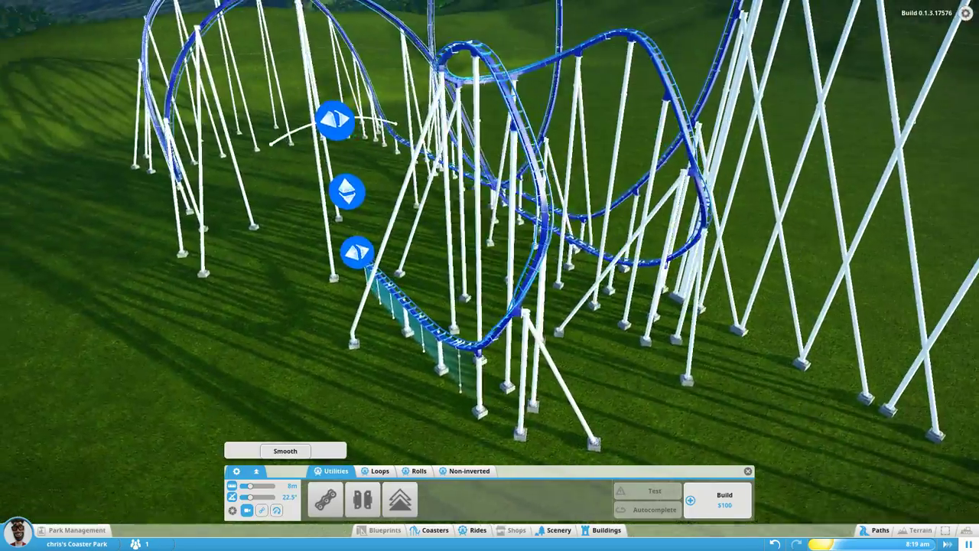
{"action": "key", "text": "q"}
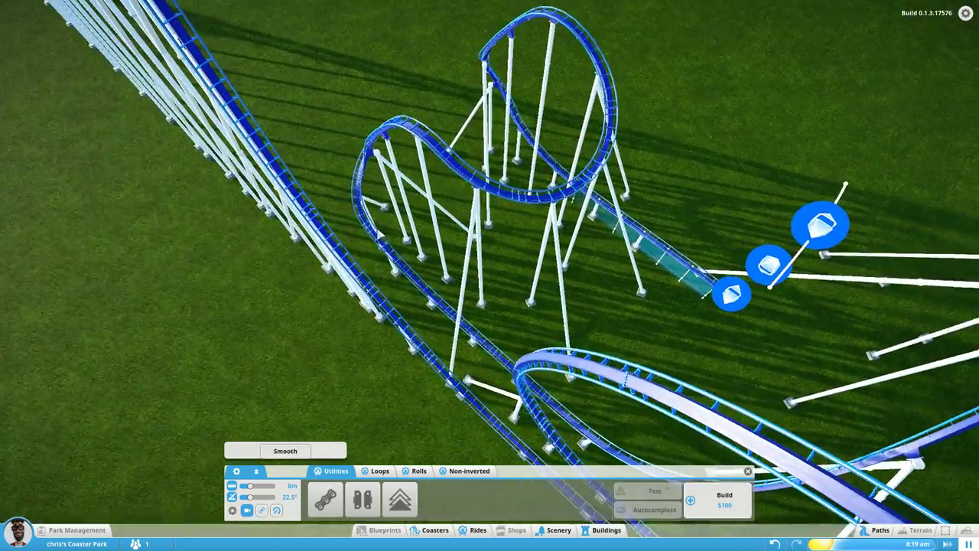
Shorten the piece to end near the loop entry, then pull its end down and right into a dip
{"action": "left_click_drag", "start_coordinate": [413, 193], "coordinate": [459, 228]}
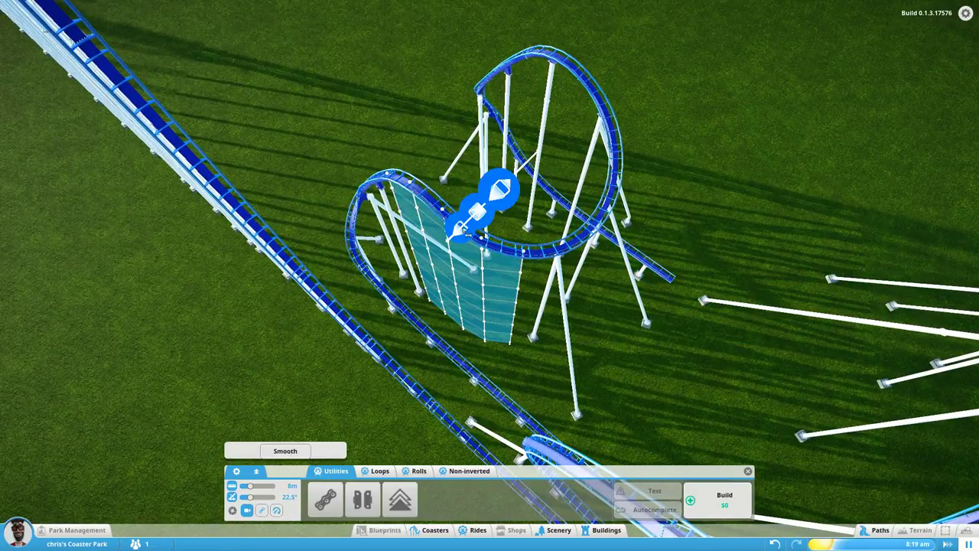
{"action": "key", "text": "q"}
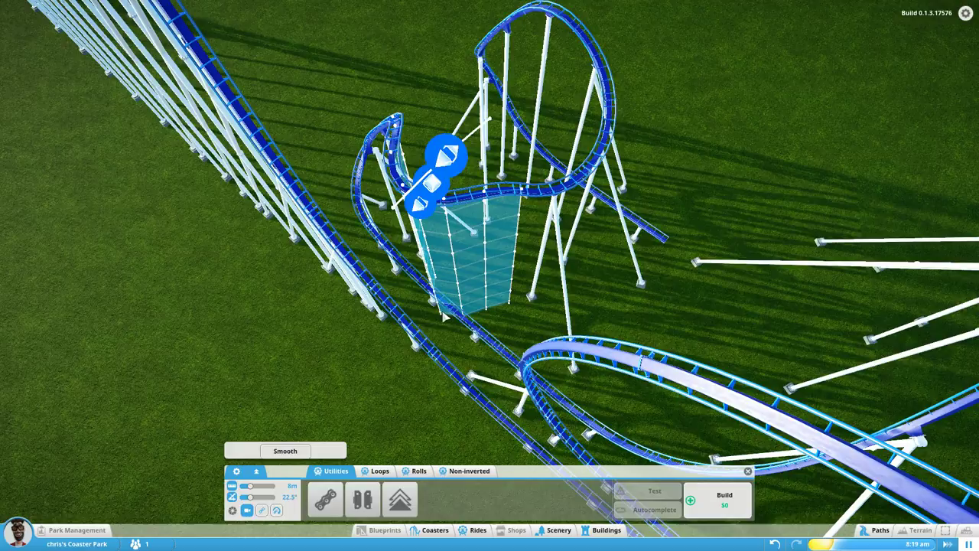
{"action": "key", "text": "q"}
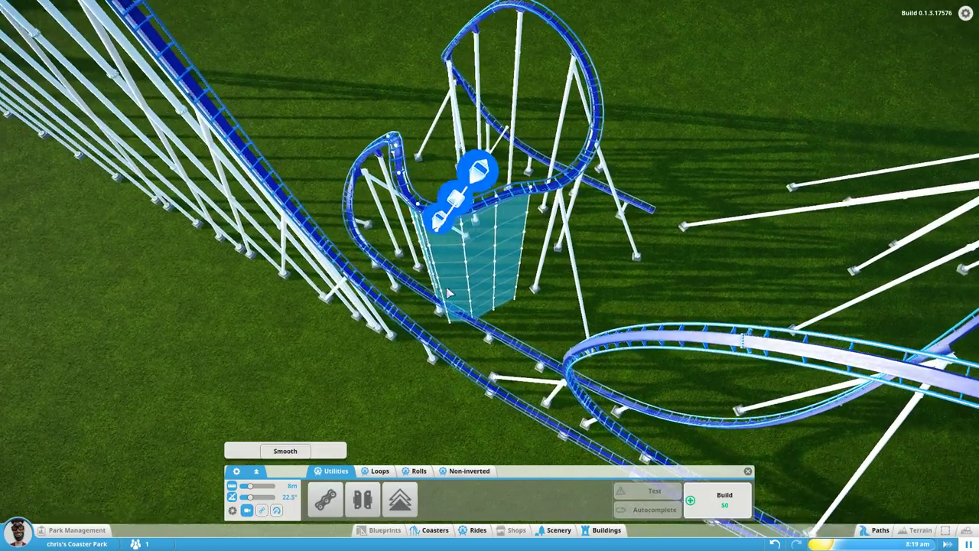
{"action": "mouse_move", "coordinate": [393, 149]}
{"action": "left_mouse_down"}
{"action": "mouse_move", "coordinate": [323, 221]}
{"action": "mouse_move", "coordinate": [363, 202]}
{"action": "left_mouse_up"}
{"action": "key", "text": "q"}
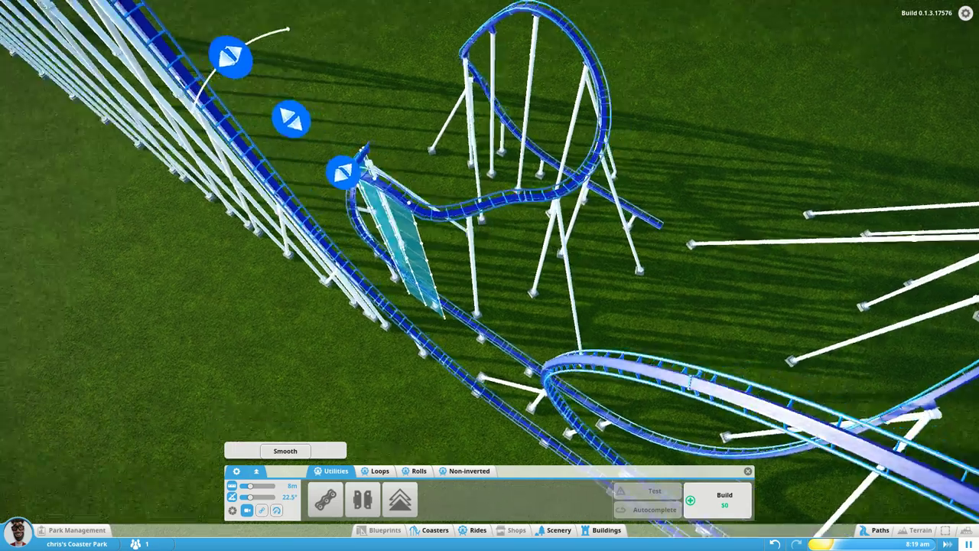
{"action": "key", "text": "q"}
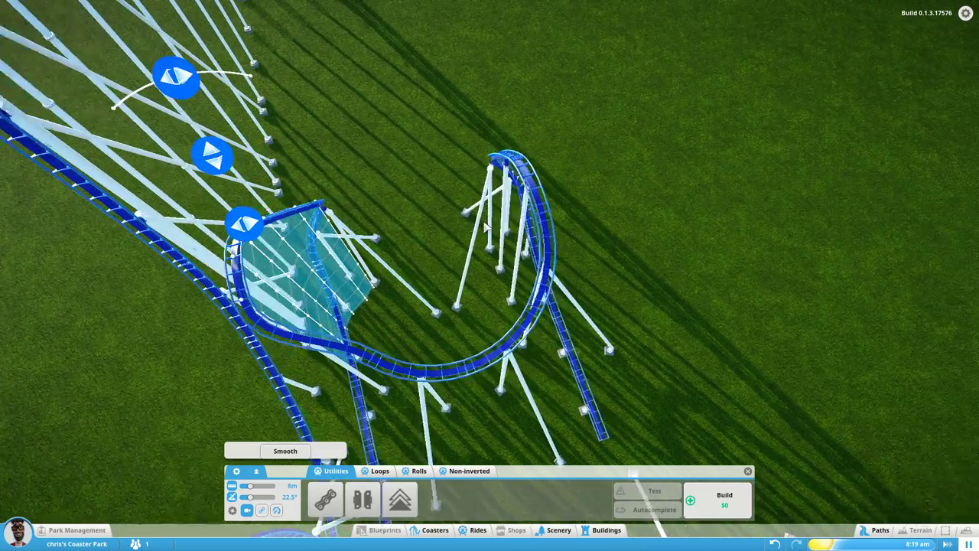
{"action": "key", "text": "q"}
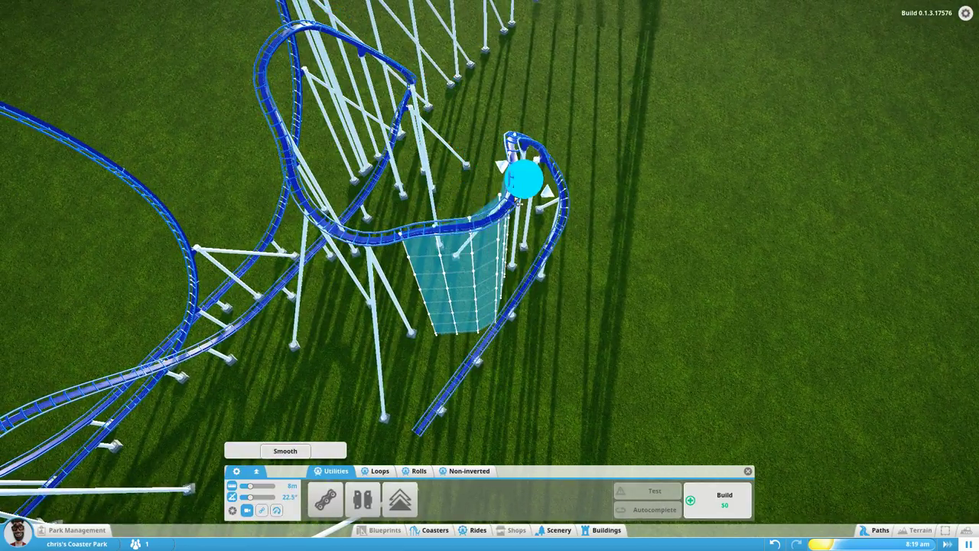
{"action": "left_click_drag", "start_coordinate": [517, 204], "coordinate": [525, 215]}
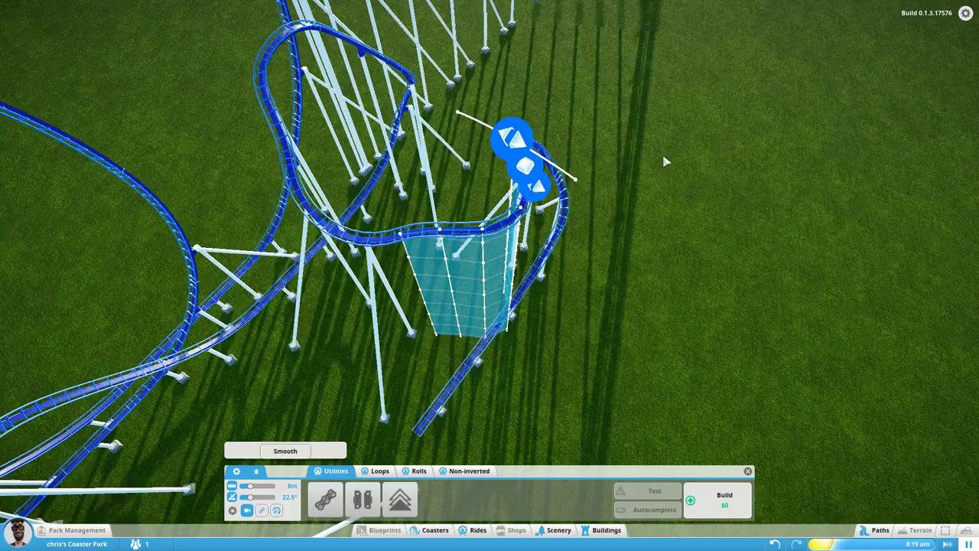
{"action": "key", "text": "q"}
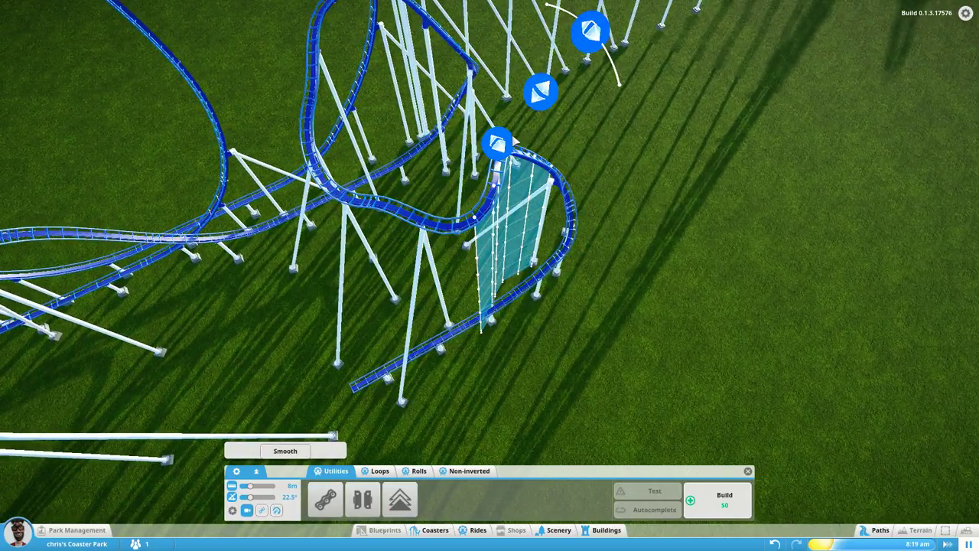
{"action": "left_click_drag", "start_coordinate": [503, 146], "coordinate": [541, 194]}
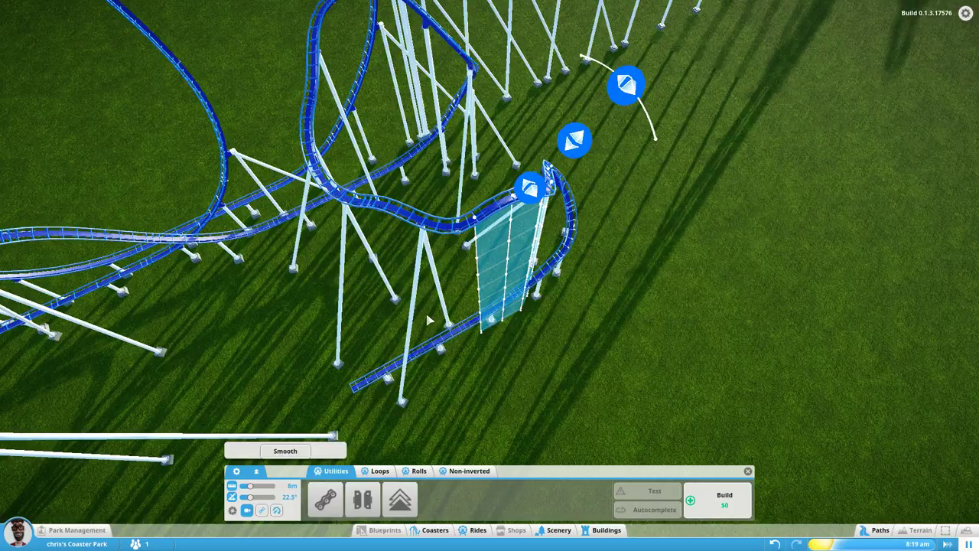
Smooth the curved U-shaped segment and the segment to its left
{"action": "key", "text": "q"}
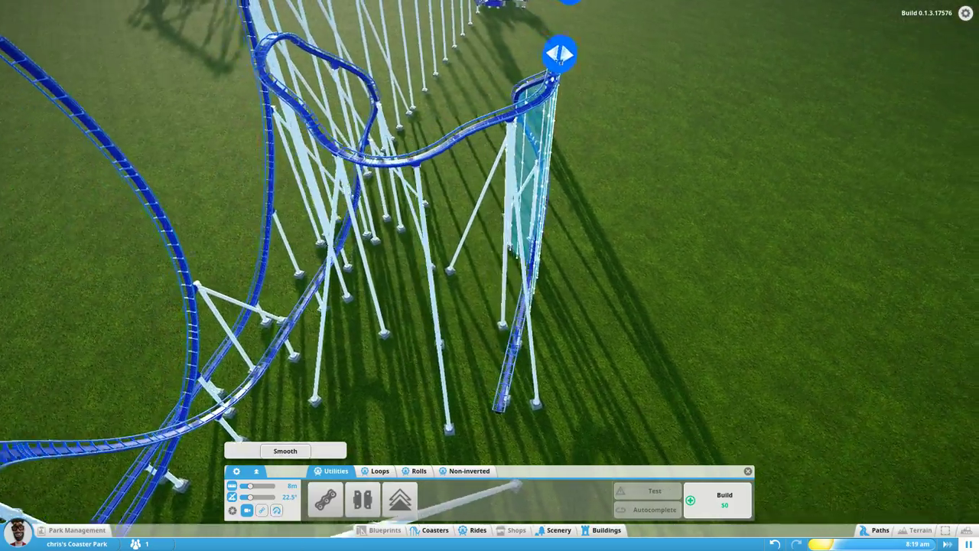
{"action": "key", "text": "q"}
{"action": "left_click", "coordinate": [474, 193]}
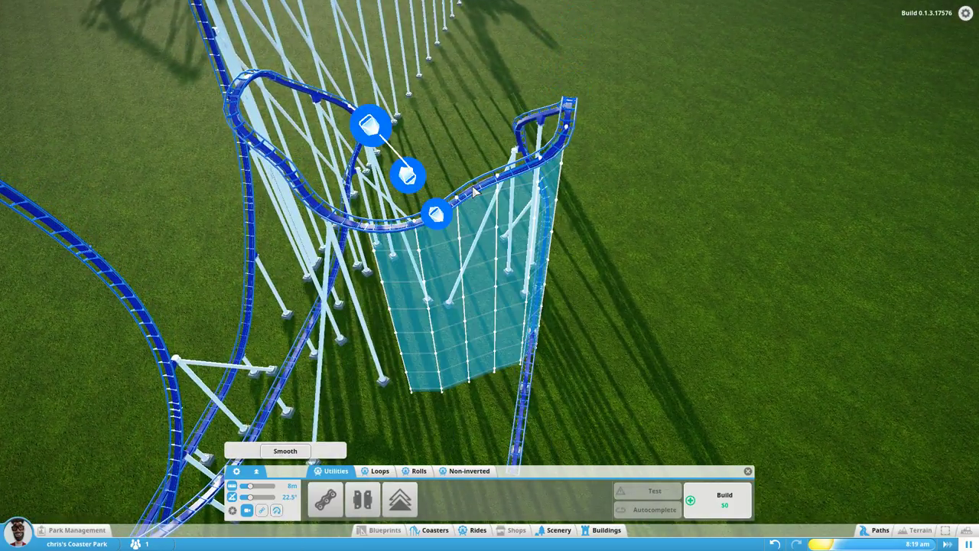
{"action": "left_click", "coordinate": [284, 451]}
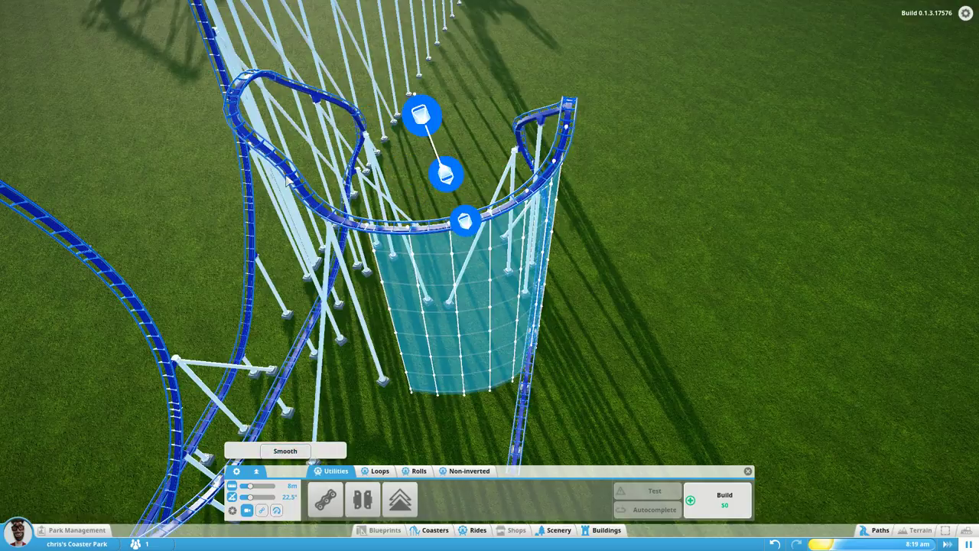
{"action": "left_click", "coordinate": [287, 179]}
{"action": "left_click", "coordinate": [297, 446]}
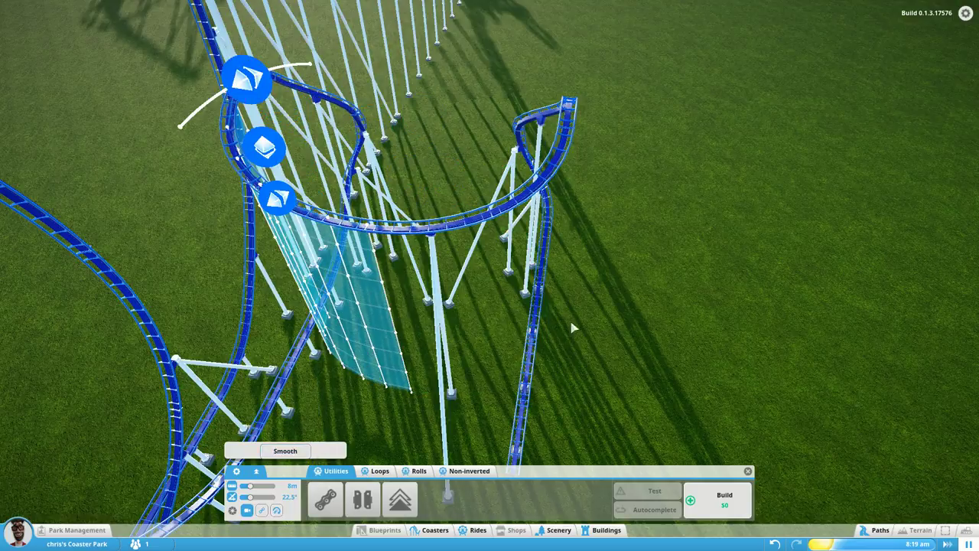
Lengthen the U-curve segment's end downward, reshape the centre segment, then select the lower track end
{"action": "key", "text": "q"}
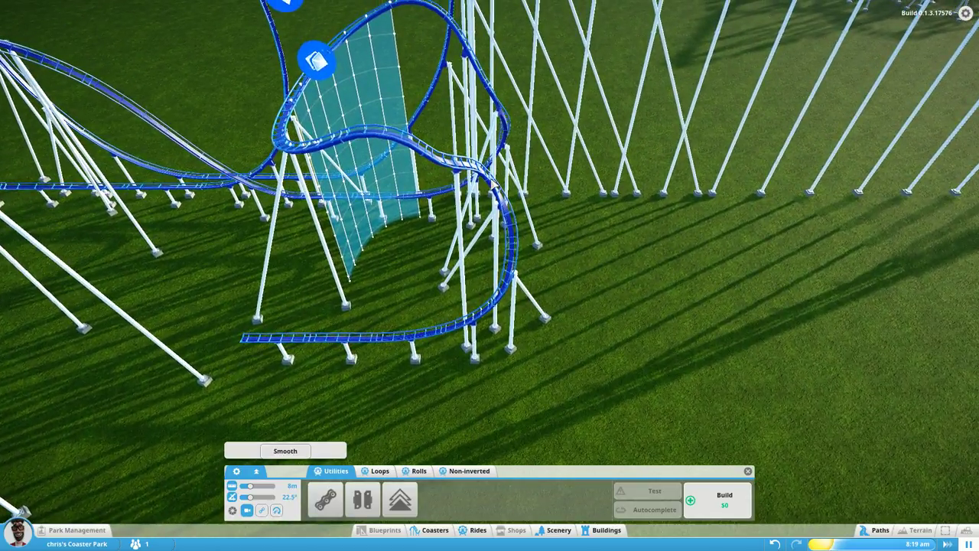
{"action": "left_click", "coordinate": [510, 231]}
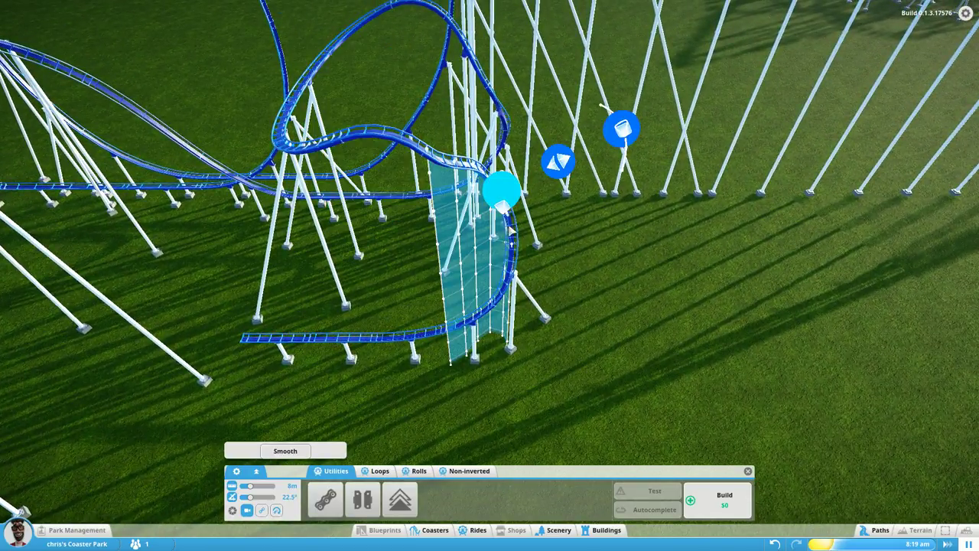
{"action": "left_click_drag", "start_coordinate": [502, 194], "coordinate": [504, 243]}
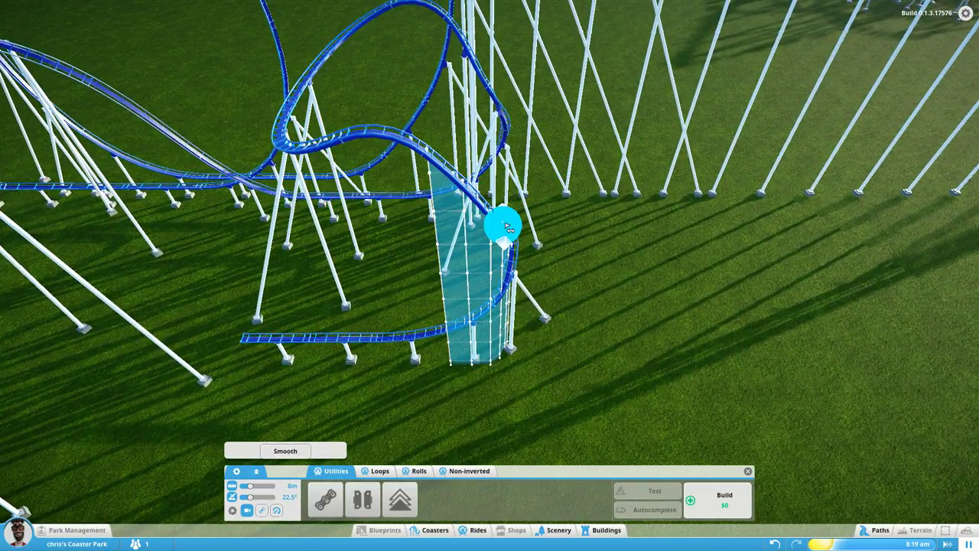
{"action": "key", "text": "q"}
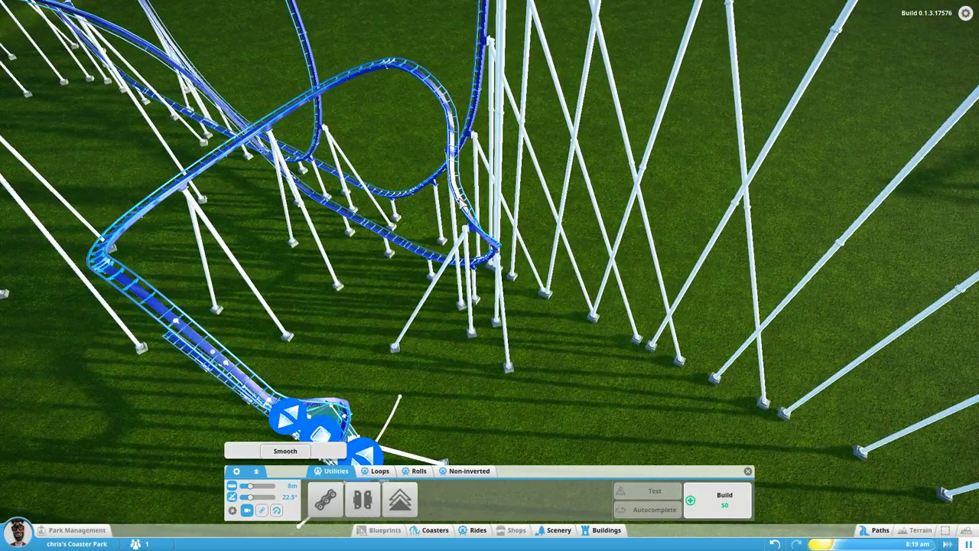
{"action": "left_click", "coordinate": [476, 249]}
{"action": "left_click_drag", "start_coordinate": [467, 178], "coordinate": [496, 168]}
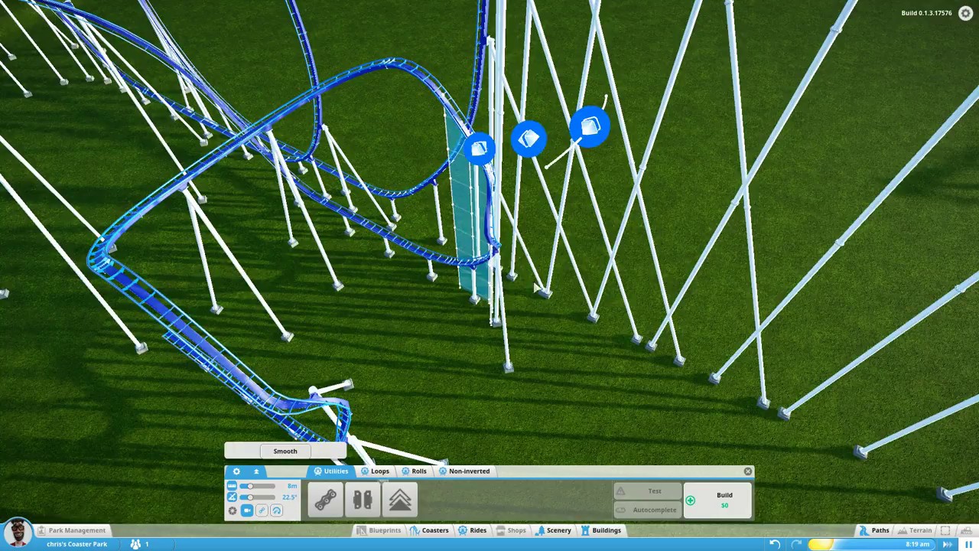
{"action": "left_click", "coordinate": [495, 244]}
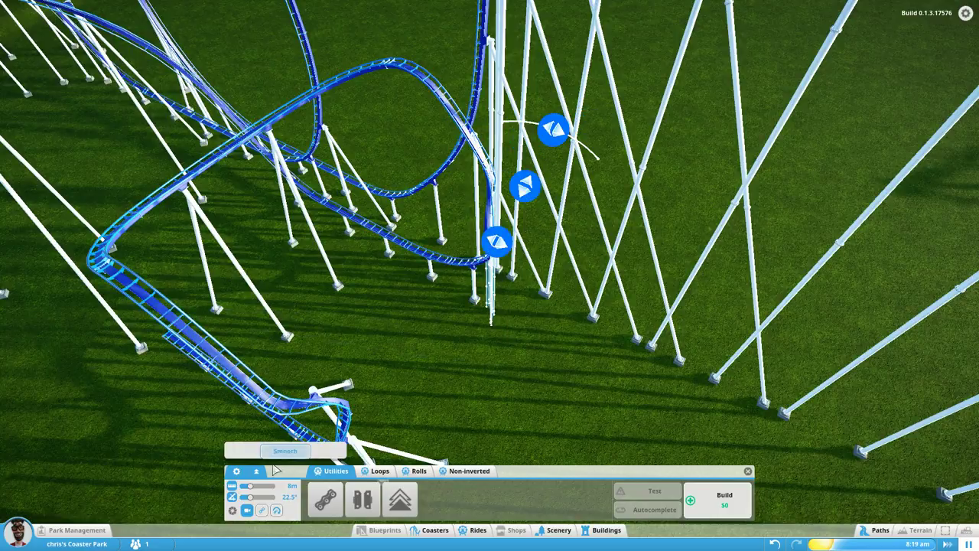
{"action": "key", "text": "w"}
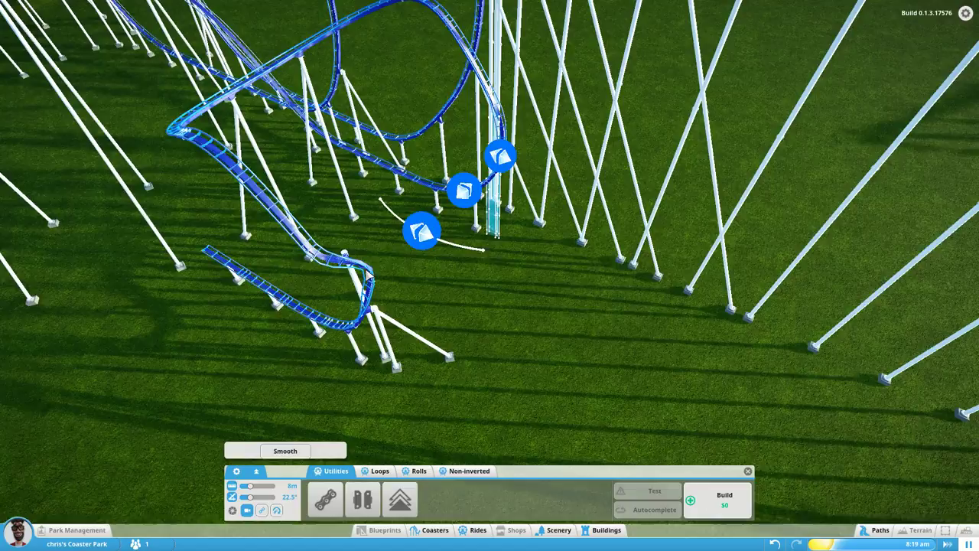
{"action": "left_click", "coordinate": [372, 274]}
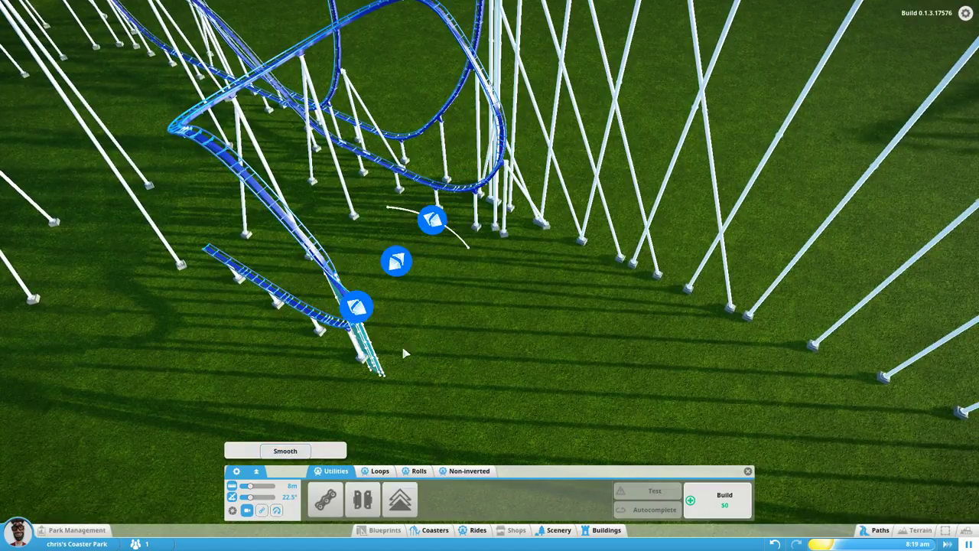
Select the top of the left loop and bank it to a fine-tuned angle
{"action": "key", "text": "q"}
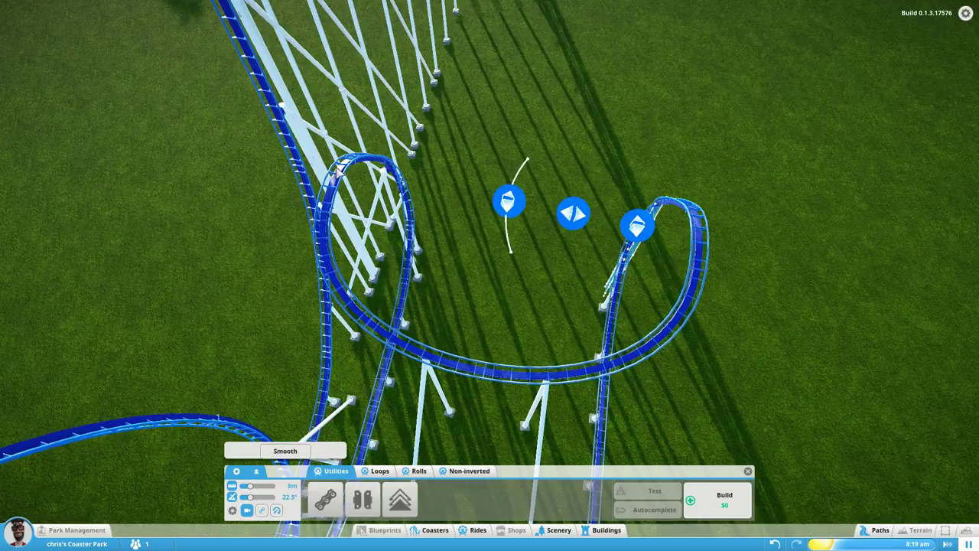
{"action": "left_click", "coordinate": [346, 174]}
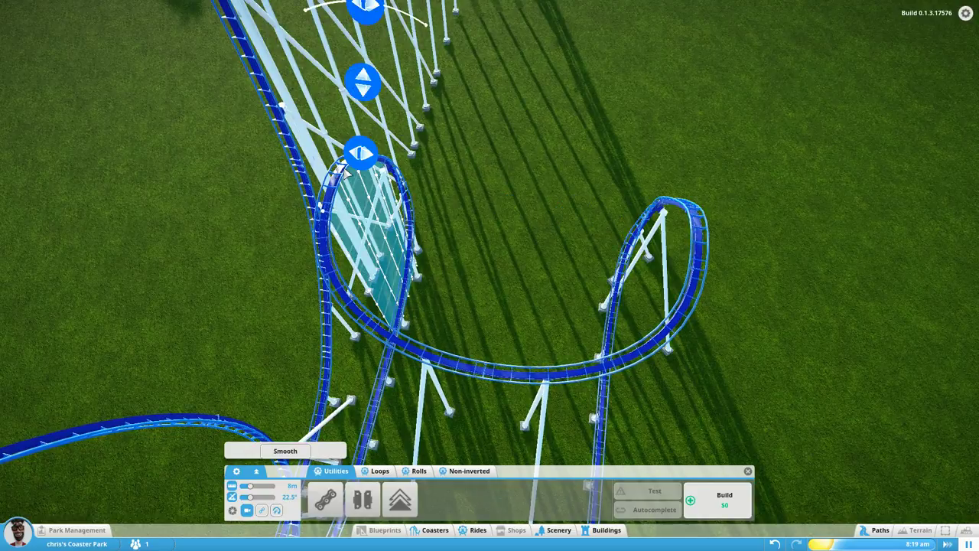
{"action": "mouse_move", "coordinate": [370, 33]}
{"action": "left_mouse_down"}
{"action": "mouse_move", "coordinate": [370, 23]}
{"action": "mouse_move", "coordinate": [485, 114]}
{"action": "mouse_move", "coordinate": [448, 277]}
{"action": "left_mouse_up"}
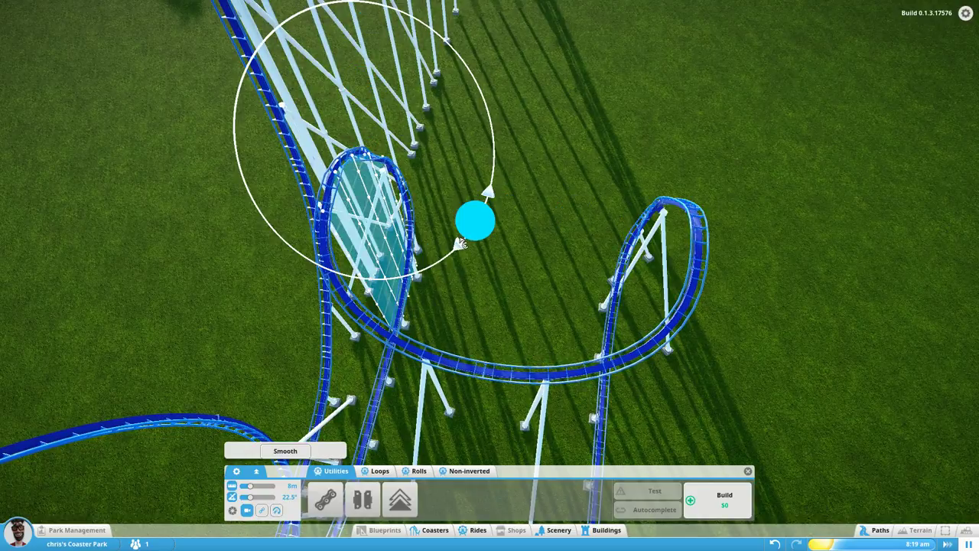
{"action": "mouse_move", "coordinate": [462, 245]}
{"action": "left_mouse_down"}
{"action": "mouse_move", "coordinate": [494, 195]}
{"action": "mouse_move", "coordinate": [490, 228]}
{"action": "mouse_move", "coordinate": [470, 219]}
{"action": "left_mouse_up"}
Roll the loop piece further clockwise, raise it higher, and tilt its top back down
{"action": "mouse_move", "coordinate": [324, 234]}
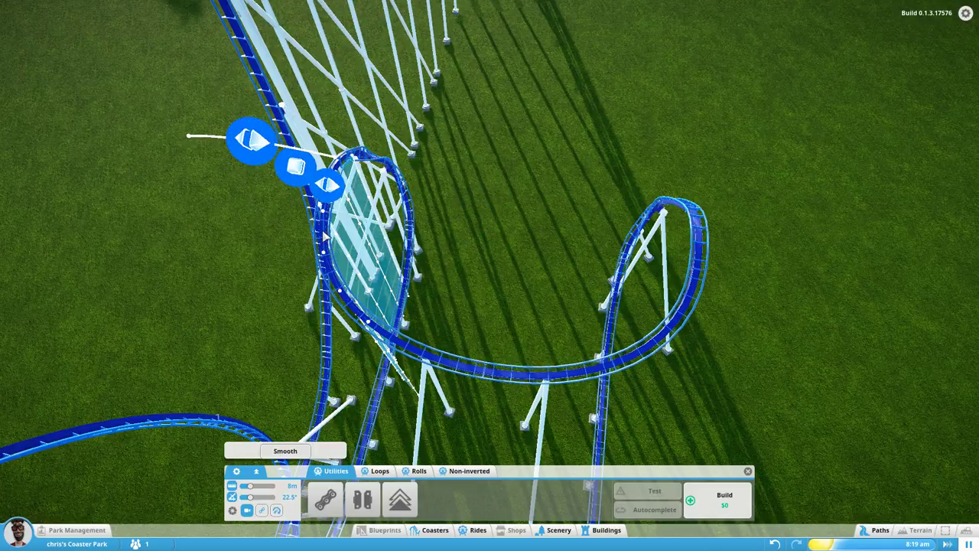
{"action": "mouse_move", "coordinate": [235, 149]}
{"action": "left_mouse_down"}
{"action": "mouse_move", "coordinate": [252, 136]}
{"action": "mouse_move", "coordinate": [449, 221]}
{"action": "mouse_move", "coordinate": [488, 213]}
{"action": "left_mouse_up"}
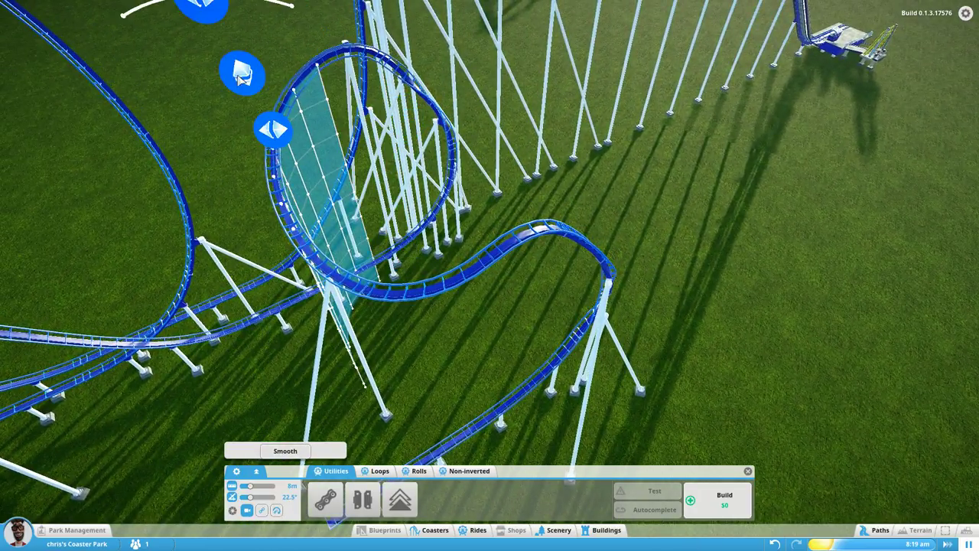
{"action": "mouse_move", "coordinate": [237, 77]}
{"action": "left_mouse_down"}
{"action": "mouse_move", "coordinate": [382, 59]}
{"action": "mouse_move", "coordinate": [438, 120]}
{"action": "mouse_move", "coordinate": [445, 153]}
{"action": "left_mouse_up"}
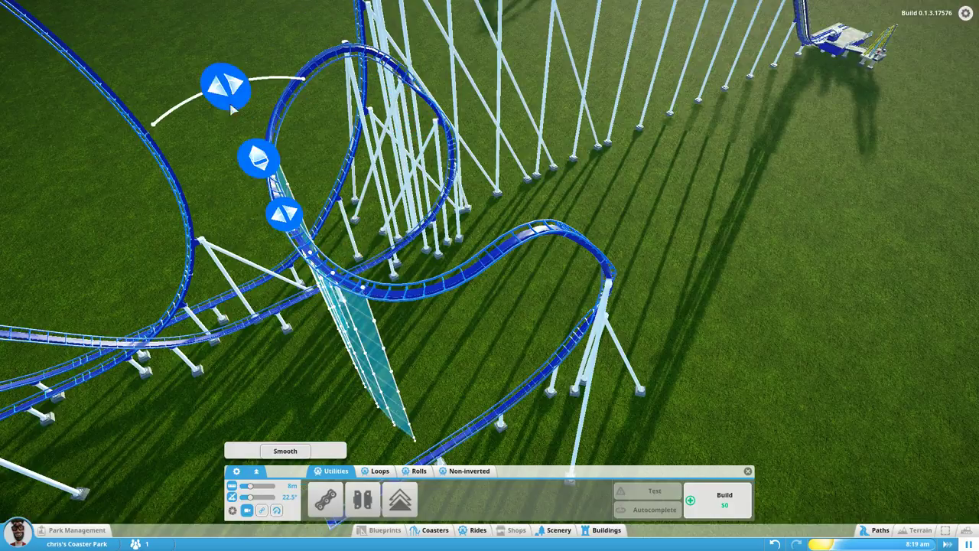
{"action": "mouse_move", "coordinate": [223, 83]}
{"action": "left_mouse_down"}
{"action": "mouse_move", "coordinate": [387, 122]}
{"action": "mouse_move", "coordinate": [441, 174]}
{"action": "left_mouse_up"}
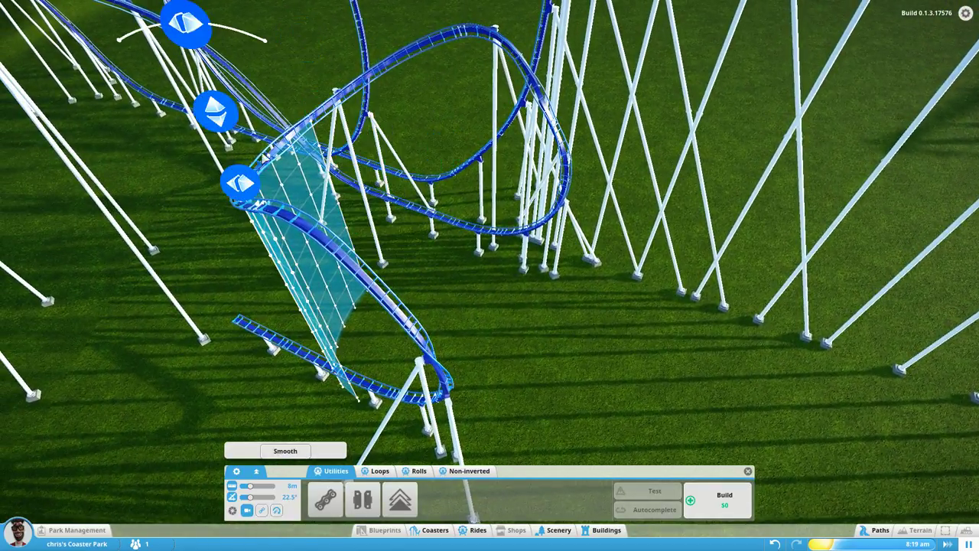
{"action": "mouse_move", "coordinate": [210, 38]}
{"action": "left_mouse_down"}
{"action": "mouse_move", "coordinate": [291, 63]}
{"action": "mouse_move", "coordinate": [384, 183]}
{"action": "mouse_move", "coordinate": [394, 219]}
{"action": "mouse_move", "coordinate": [410, 212]}
{"action": "left_mouse_up"}
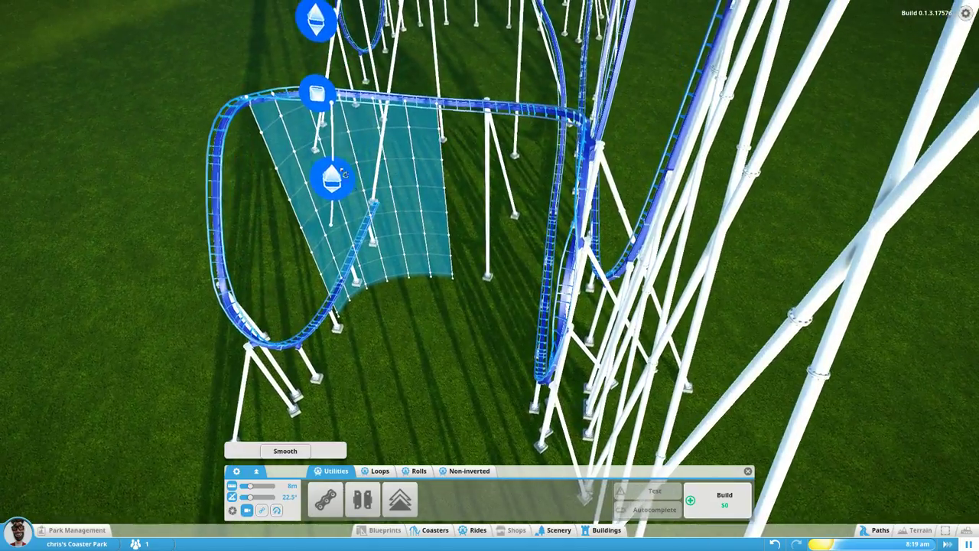
{"action": "left_click_drag", "start_coordinate": [343, 173], "coordinate": [341, 109]}
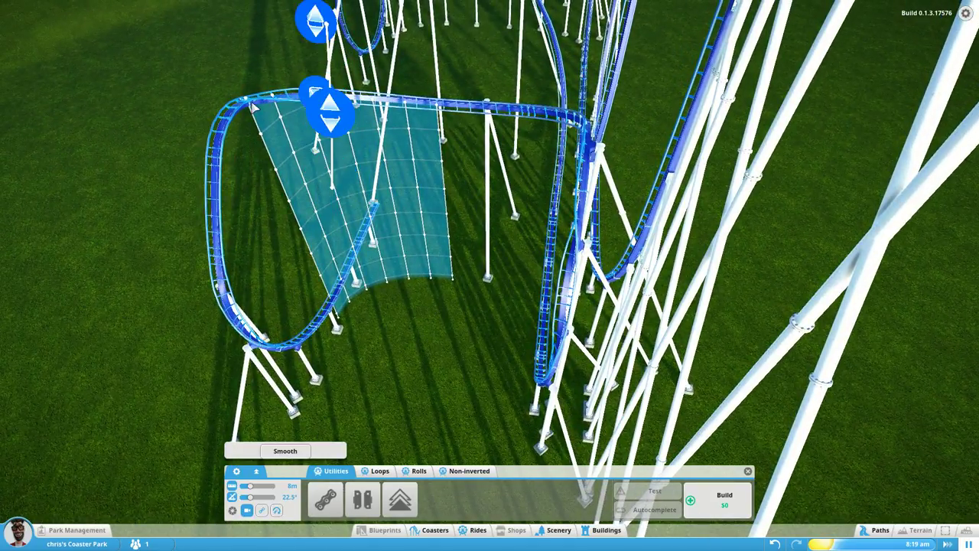
{"action": "key", "text": "q"}
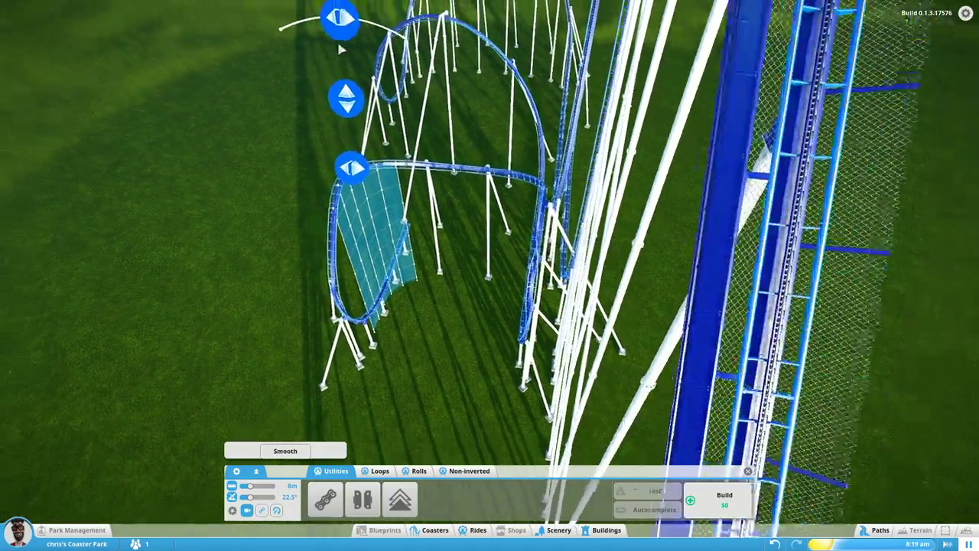
{"action": "mouse_move", "coordinate": [341, 20]}
{"action": "left_mouse_down"}
{"action": "mouse_move", "coordinate": [449, 154]}
{"action": "mouse_move", "coordinate": [467, 228]}
{"action": "left_mouse_up"}
Place the loop piece and swing the next piece's direction, undoing one overshoot
{"action": "left_click", "coordinate": [333, 220]}
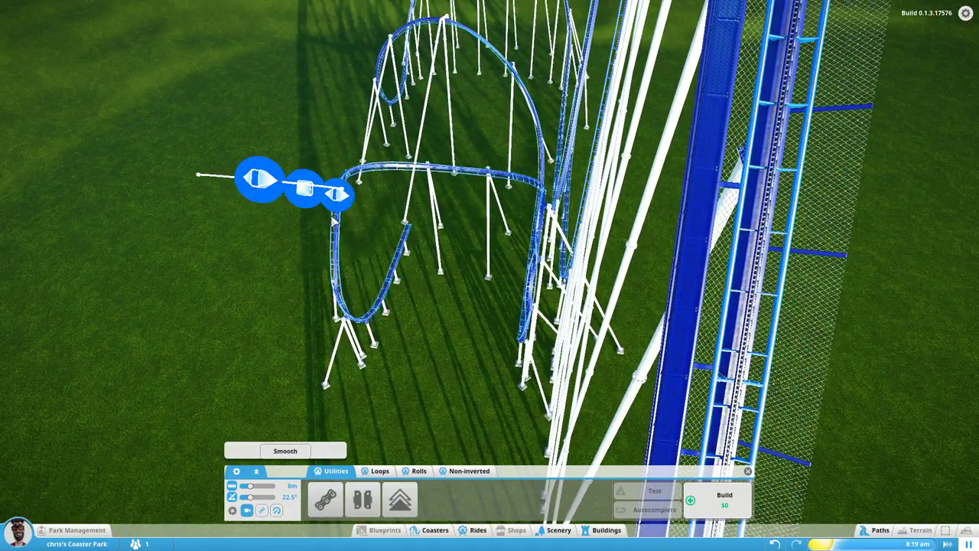
{"action": "mouse_move", "coordinate": [288, 175]}
{"action": "left_mouse_down"}
{"action": "mouse_move", "coordinate": [467, 207]}
{"action": "mouse_move", "coordinate": [398, 206]}
{"action": "mouse_move", "coordinate": [446, 225]}
{"action": "left_mouse_up"}
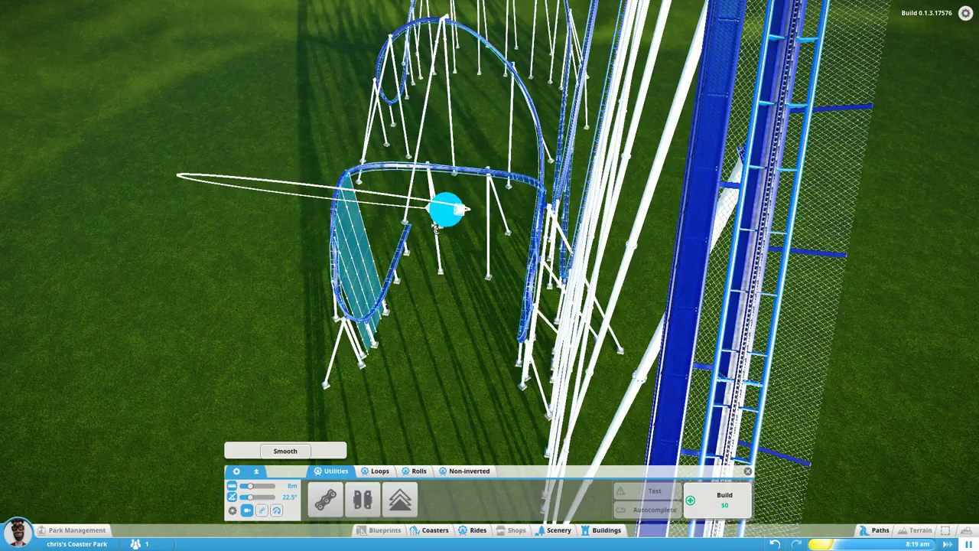
{"action": "key", "text": "q"}
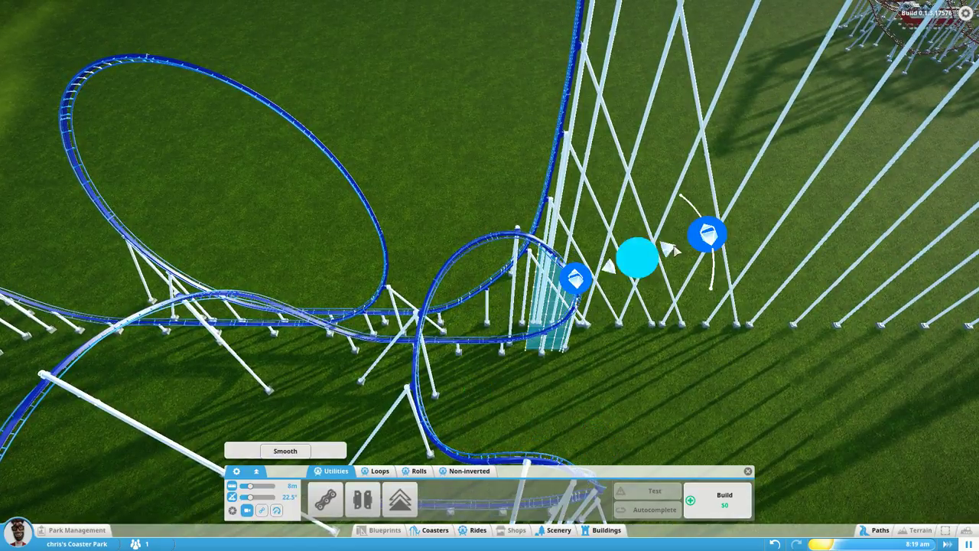
{"action": "mouse_move", "coordinate": [706, 232]}
{"action": "left_mouse_down"}
{"action": "mouse_move", "coordinate": [648, 375]}
{"action": "mouse_move", "coordinate": [502, 381]}
{"action": "left_mouse_up"}
{"action": "key", "text": "q"}
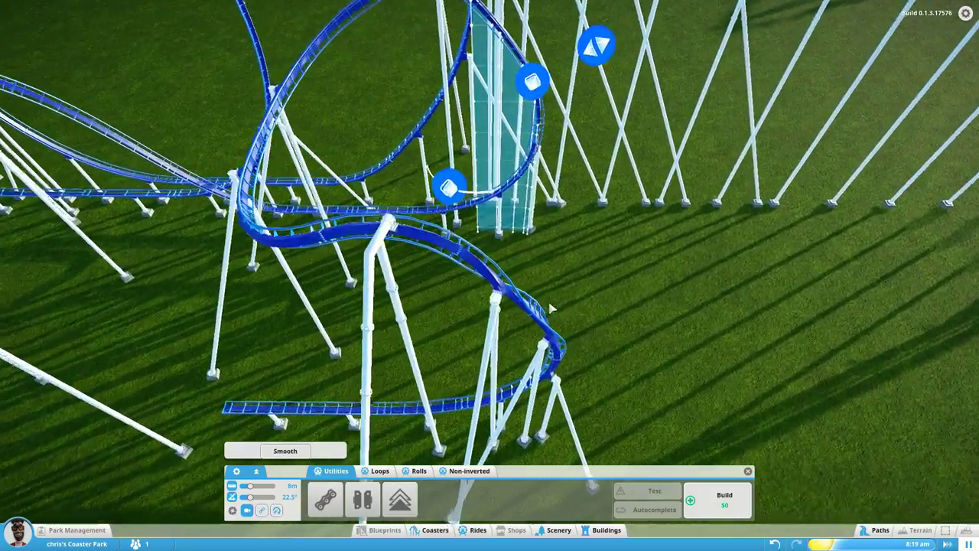
{"action": "key", "text": "ctrl+z"}
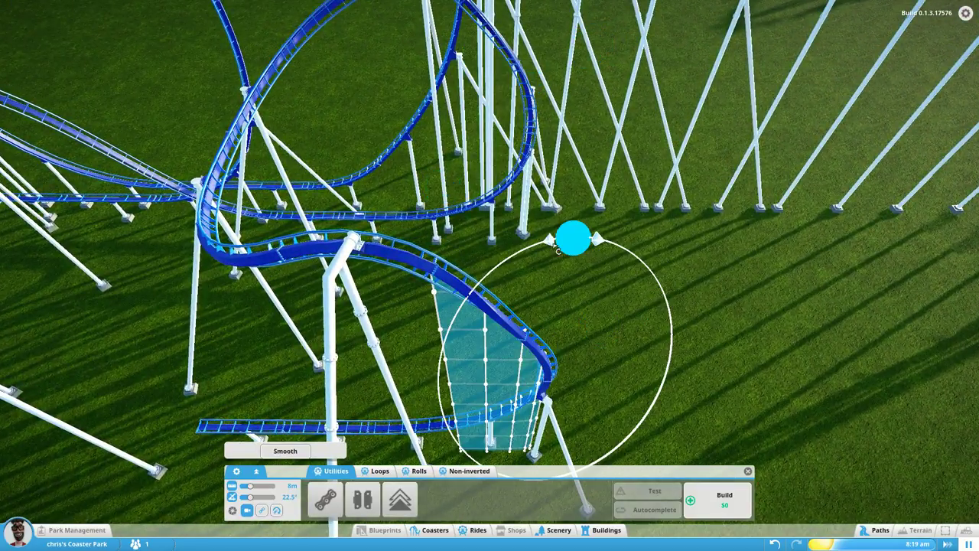
Set the new 12 m piece's heading and bank so it arcs back toward the lower track
{"action": "mouse_move", "coordinate": [557, 250]}
{"action": "left_mouse_down"}
{"action": "mouse_move", "coordinate": [436, 289]}
{"action": "mouse_move", "coordinate": [422, 384]}
{"action": "mouse_move", "coordinate": [419, 310]}
{"action": "left_mouse_up"}
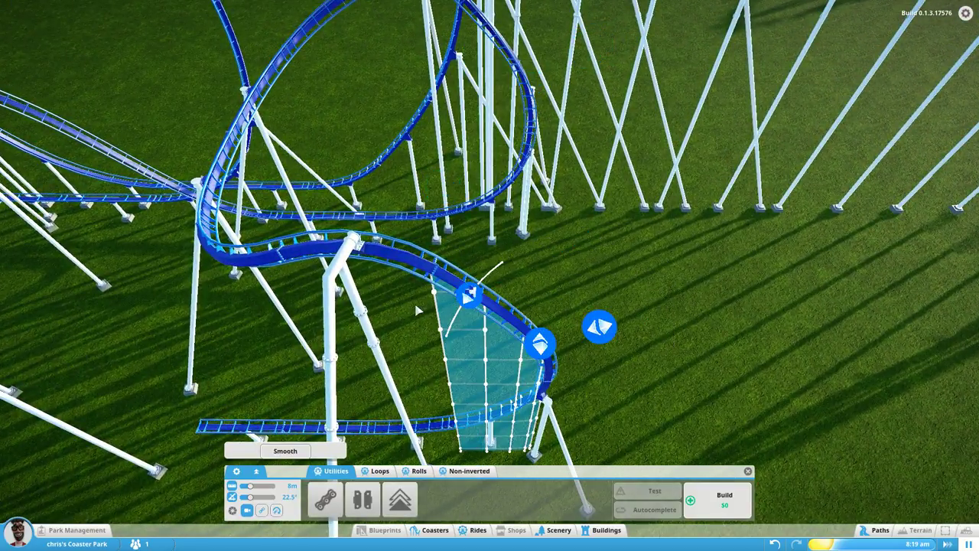
{"action": "mouse_move", "coordinate": [417, 259]}
{"action": "left_mouse_down"}
{"action": "mouse_move", "coordinate": [465, 192]}
{"action": "mouse_move", "coordinate": [437, 219]}
{"action": "left_mouse_up"}
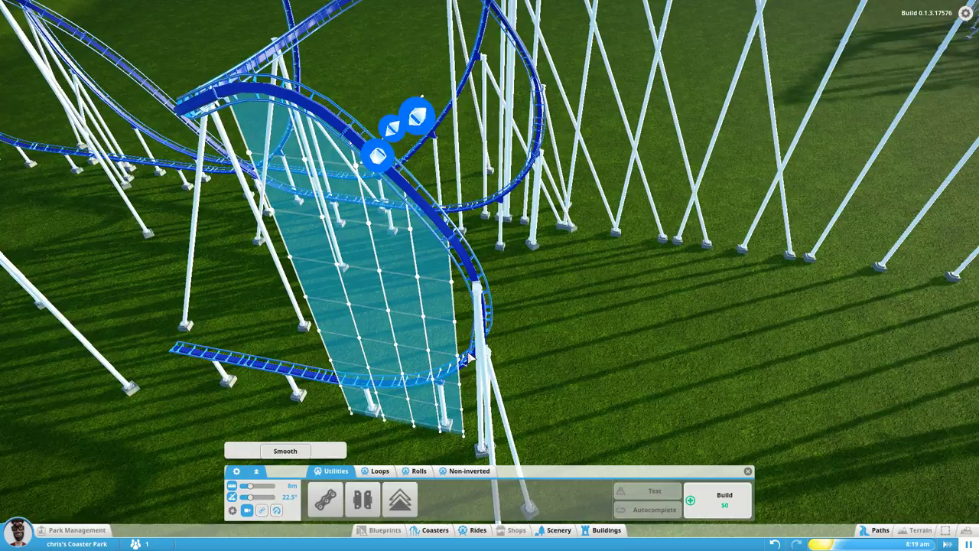
{"action": "mouse_move", "coordinate": [416, 115]}
{"action": "left_mouse_down"}
{"action": "mouse_move", "coordinate": [345, 298]}
{"action": "mouse_move", "coordinate": [359, 325]}
{"action": "mouse_move", "coordinate": [505, 318]}
{"action": "left_mouse_up"}
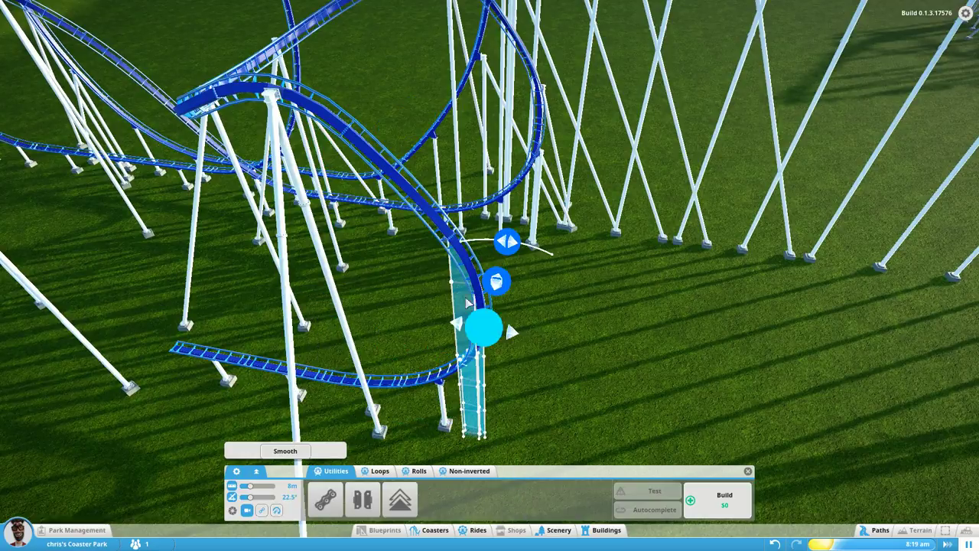
{"action": "mouse_move", "coordinate": [363, 284]}
{"action": "left_mouse_down"}
{"action": "mouse_move", "coordinate": [356, 303]}
{"action": "mouse_move", "coordinate": [391, 276]}
{"action": "left_mouse_up"}
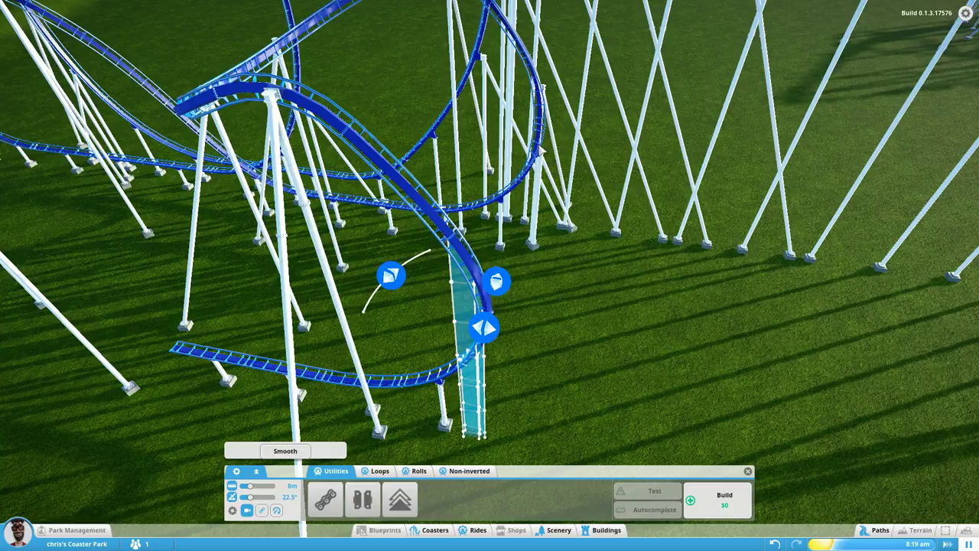
{"action": "mouse_move", "coordinate": [520, 164]}
{"action": "left_mouse_down"}
{"action": "mouse_move", "coordinate": [421, 134]}
{"action": "mouse_move", "coordinate": [375, 83]}
{"action": "left_mouse_up"}
{"action": "mouse_move", "coordinate": [388, 125]}
{"action": "left_mouse_down"}
{"action": "mouse_move", "coordinate": [373, 132]}
{"action": "mouse_move", "coordinate": [414, 93]}
{"action": "left_mouse_up"}
Smooth the loop's track pieces one after another, then orbit around to inspect the flow
{"action": "key", "text": "q"}
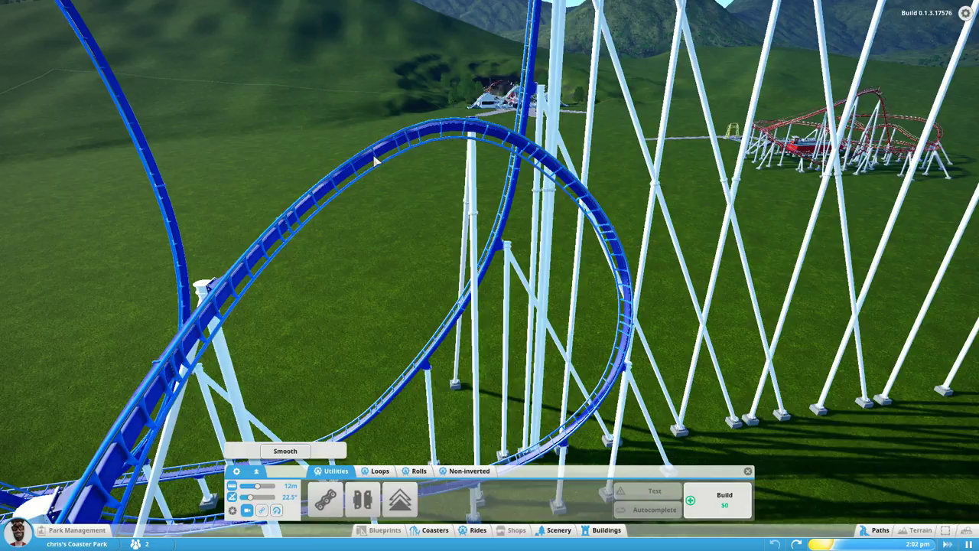
{"action": "left_click", "coordinate": [373, 163]}
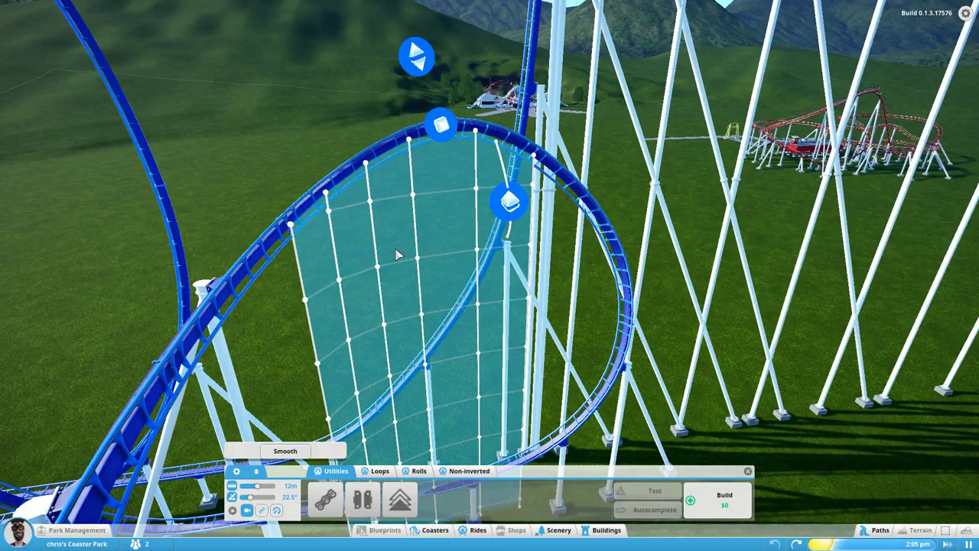
{"action": "left_click", "coordinate": [280, 451]}
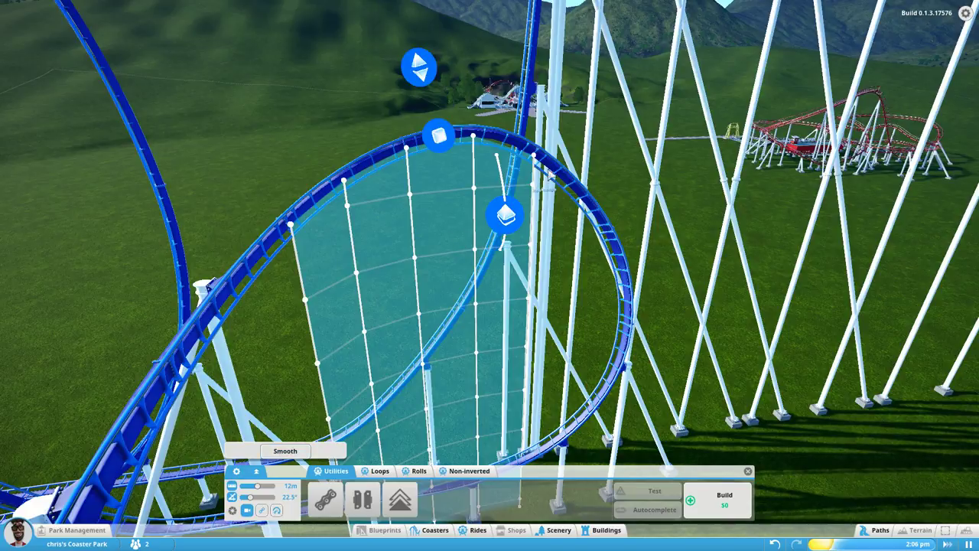
{"action": "left_click", "coordinate": [550, 175]}
{"action": "left_click", "coordinate": [288, 452]}
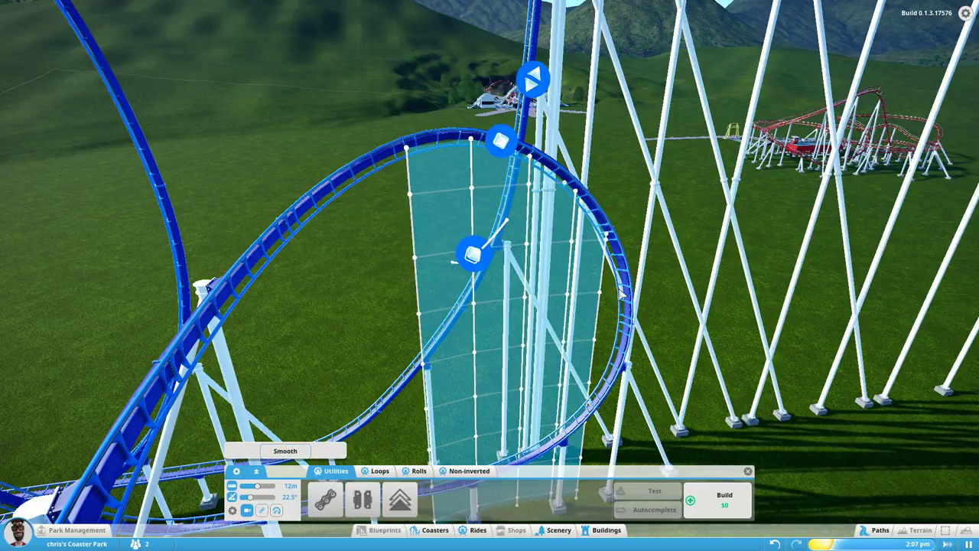
{"action": "left_click", "coordinate": [619, 287]}
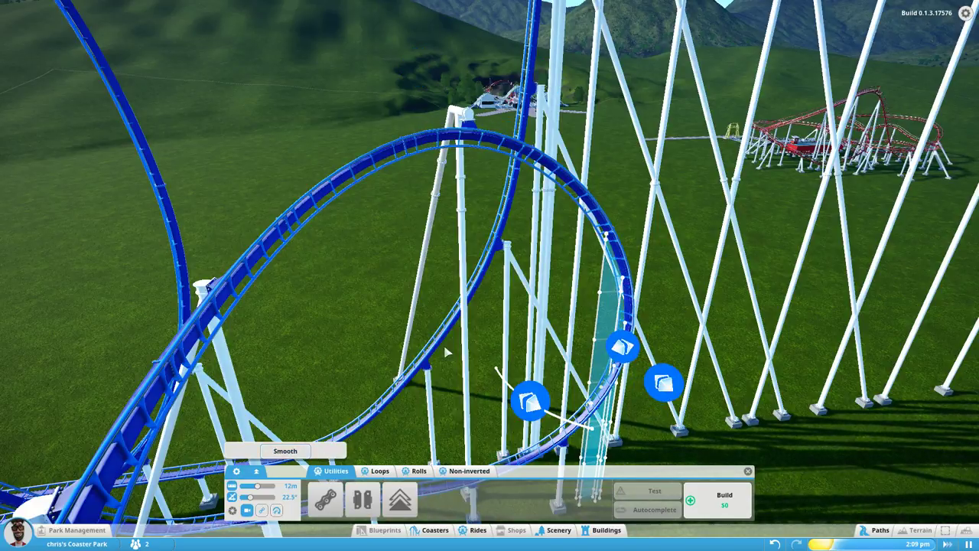
{"action": "scroll", "coordinate": [447, 352], "scroll_direction": "down", "scroll_amount": 5}
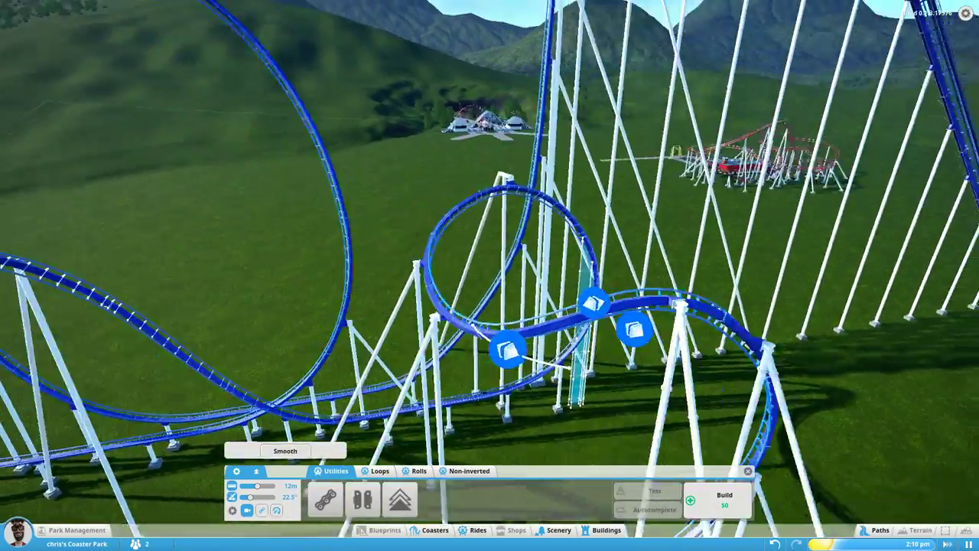
{"action": "key", "text": "e"}
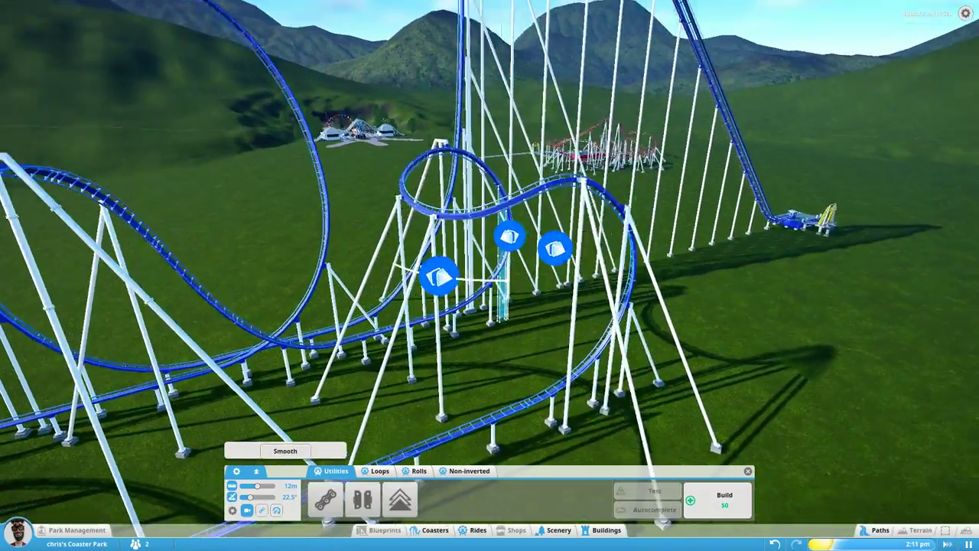
{"action": "key", "text": "q"}
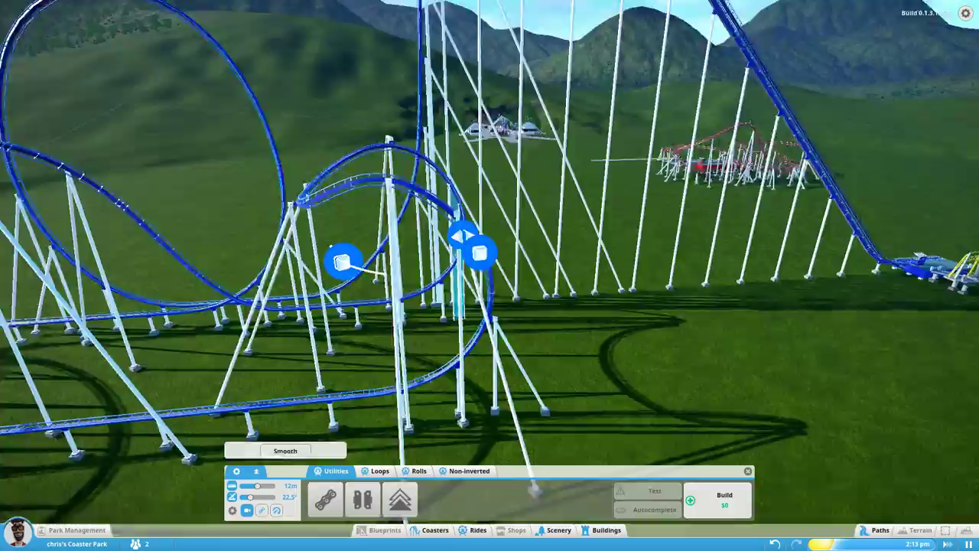